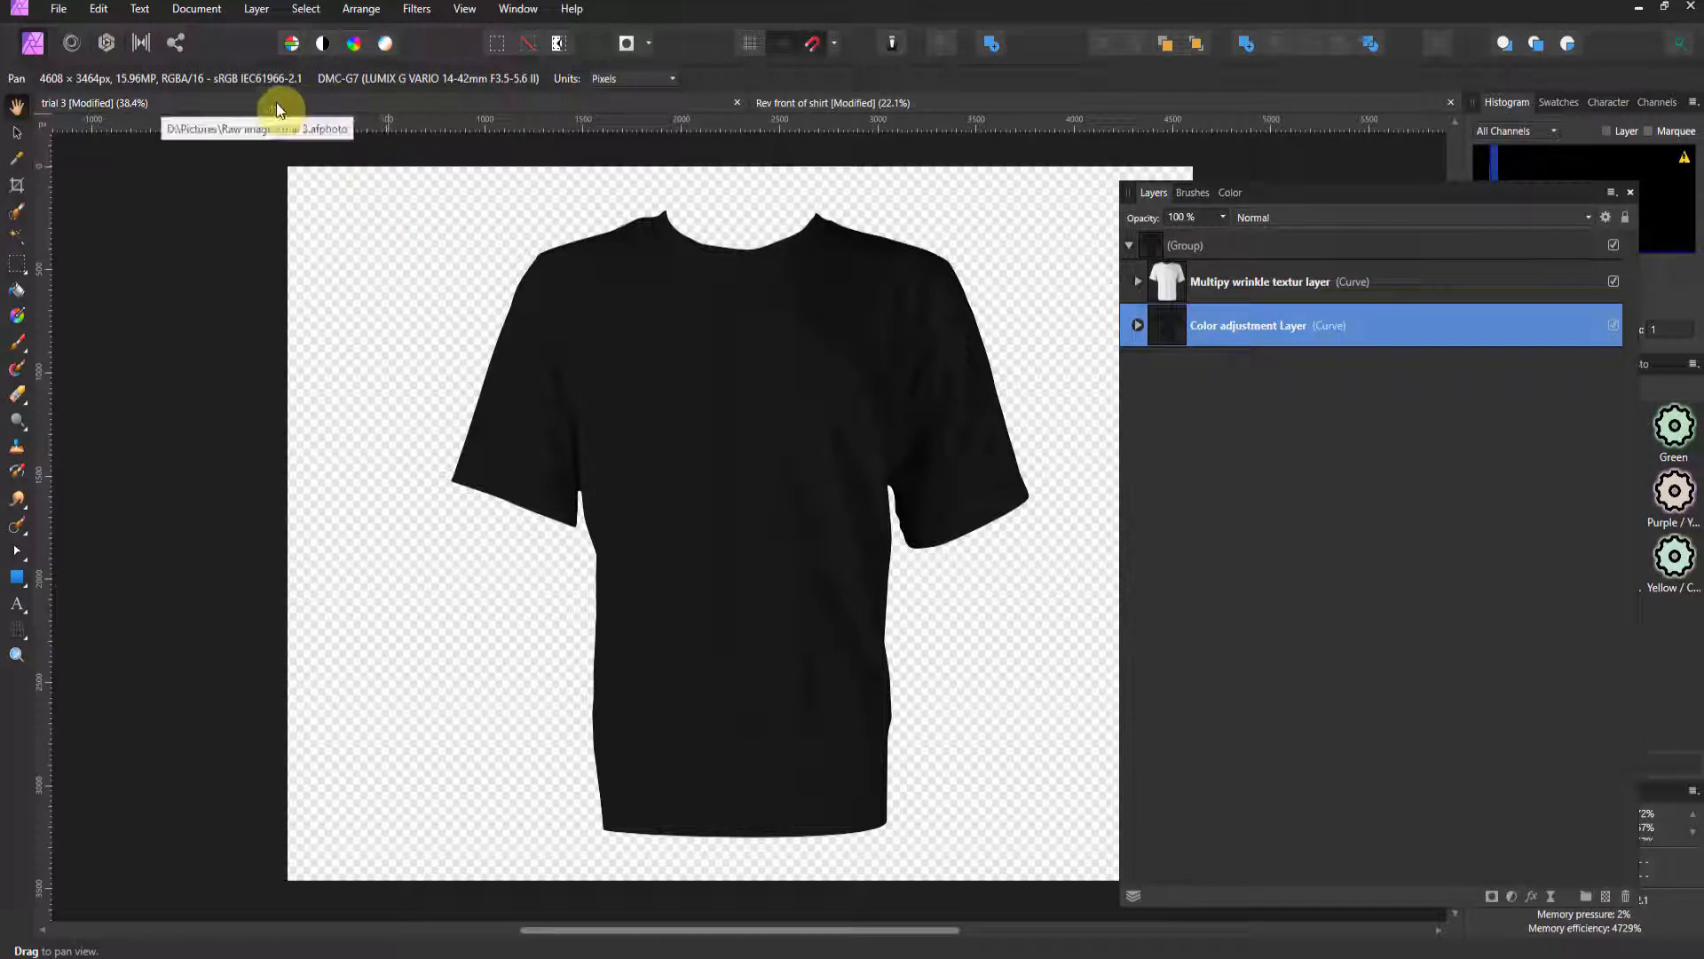
Step: Set the document's placement policy to Linked
{"action": "left_click", "coordinate": [51, 9]}
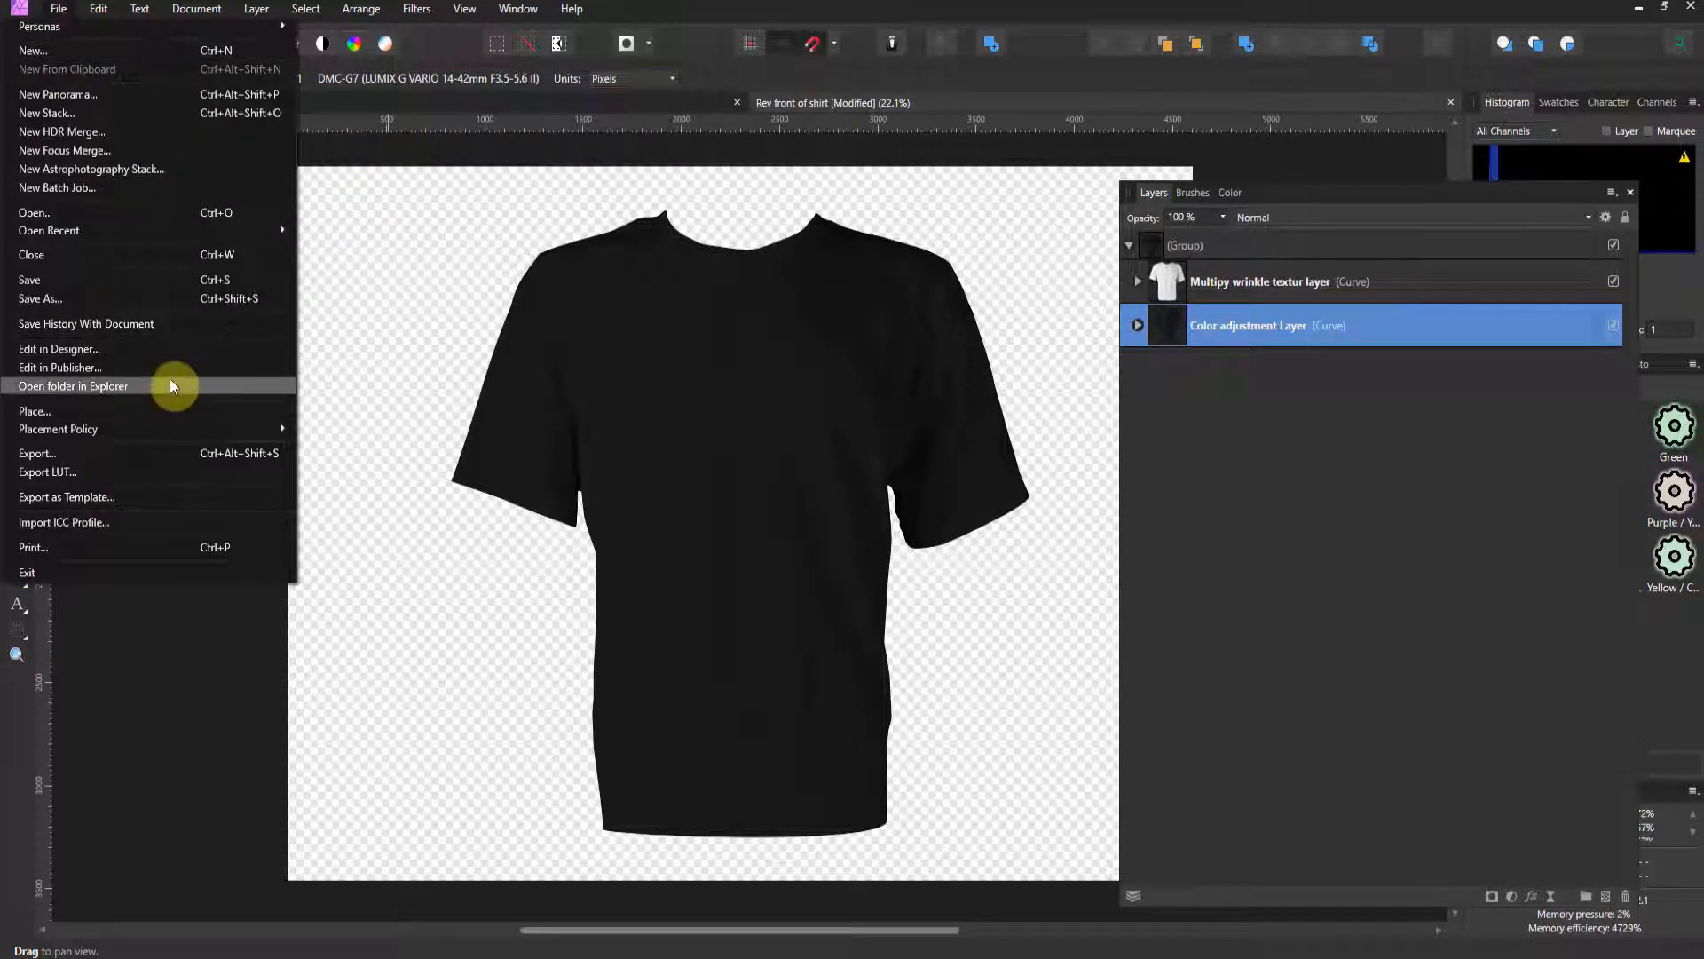
{"action": "mouse_move", "coordinate": [180, 432]}
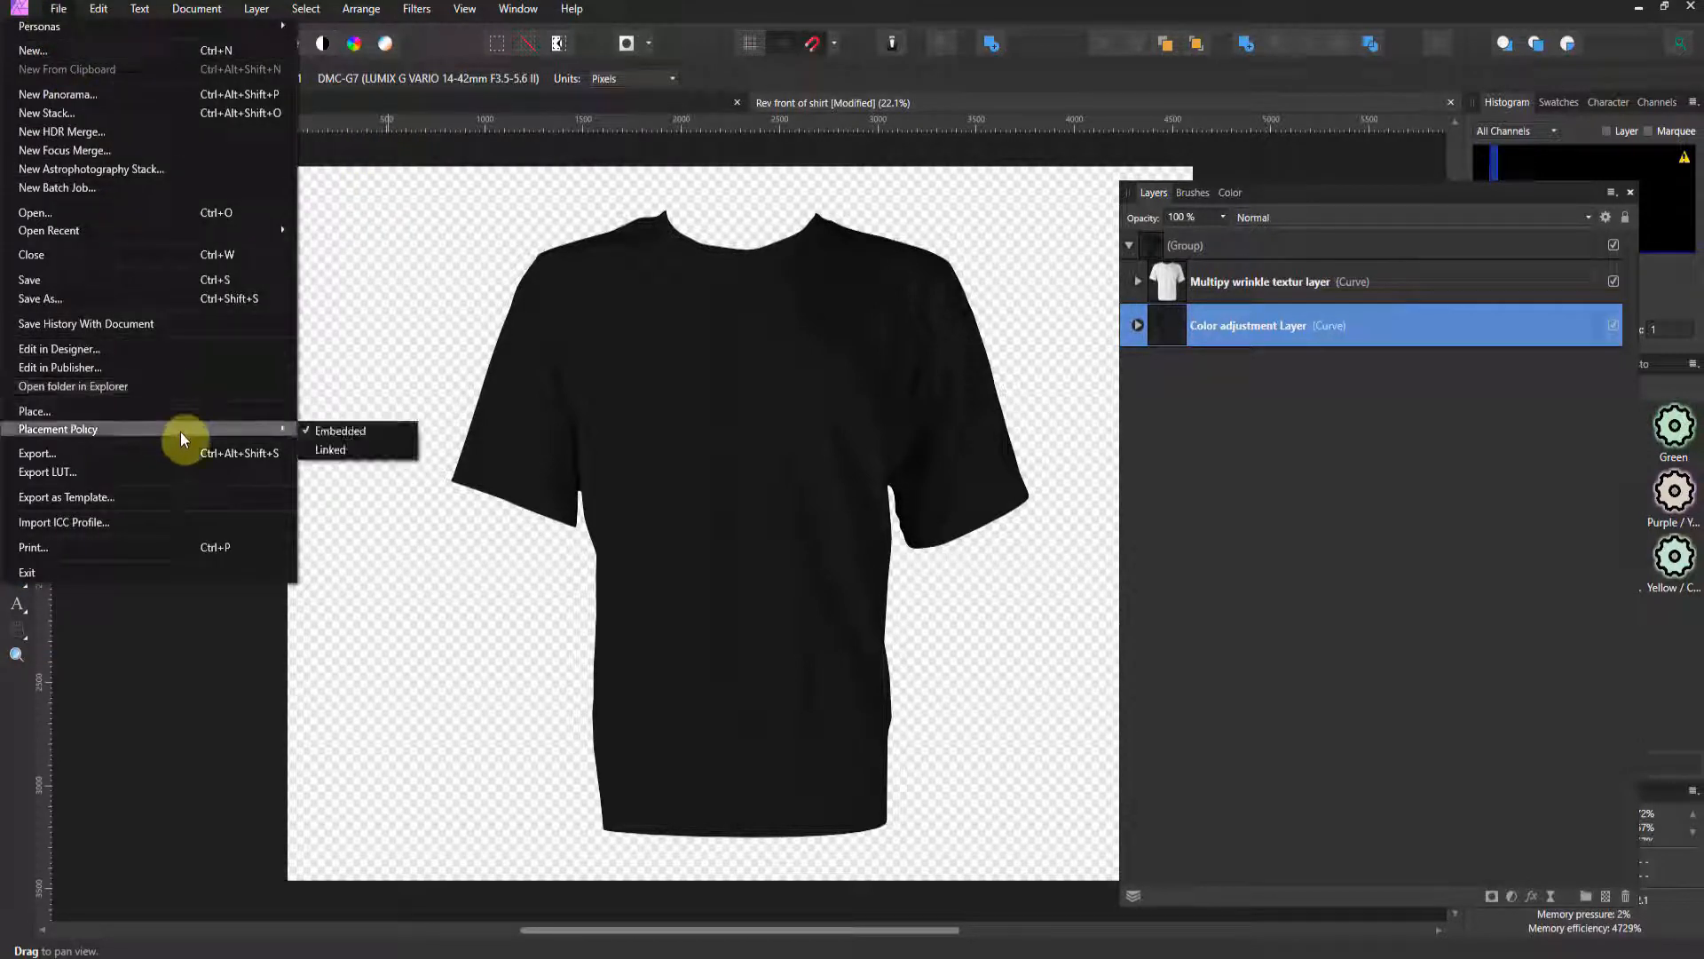
{"action": "left_click", "coordinate": [338, 447]}
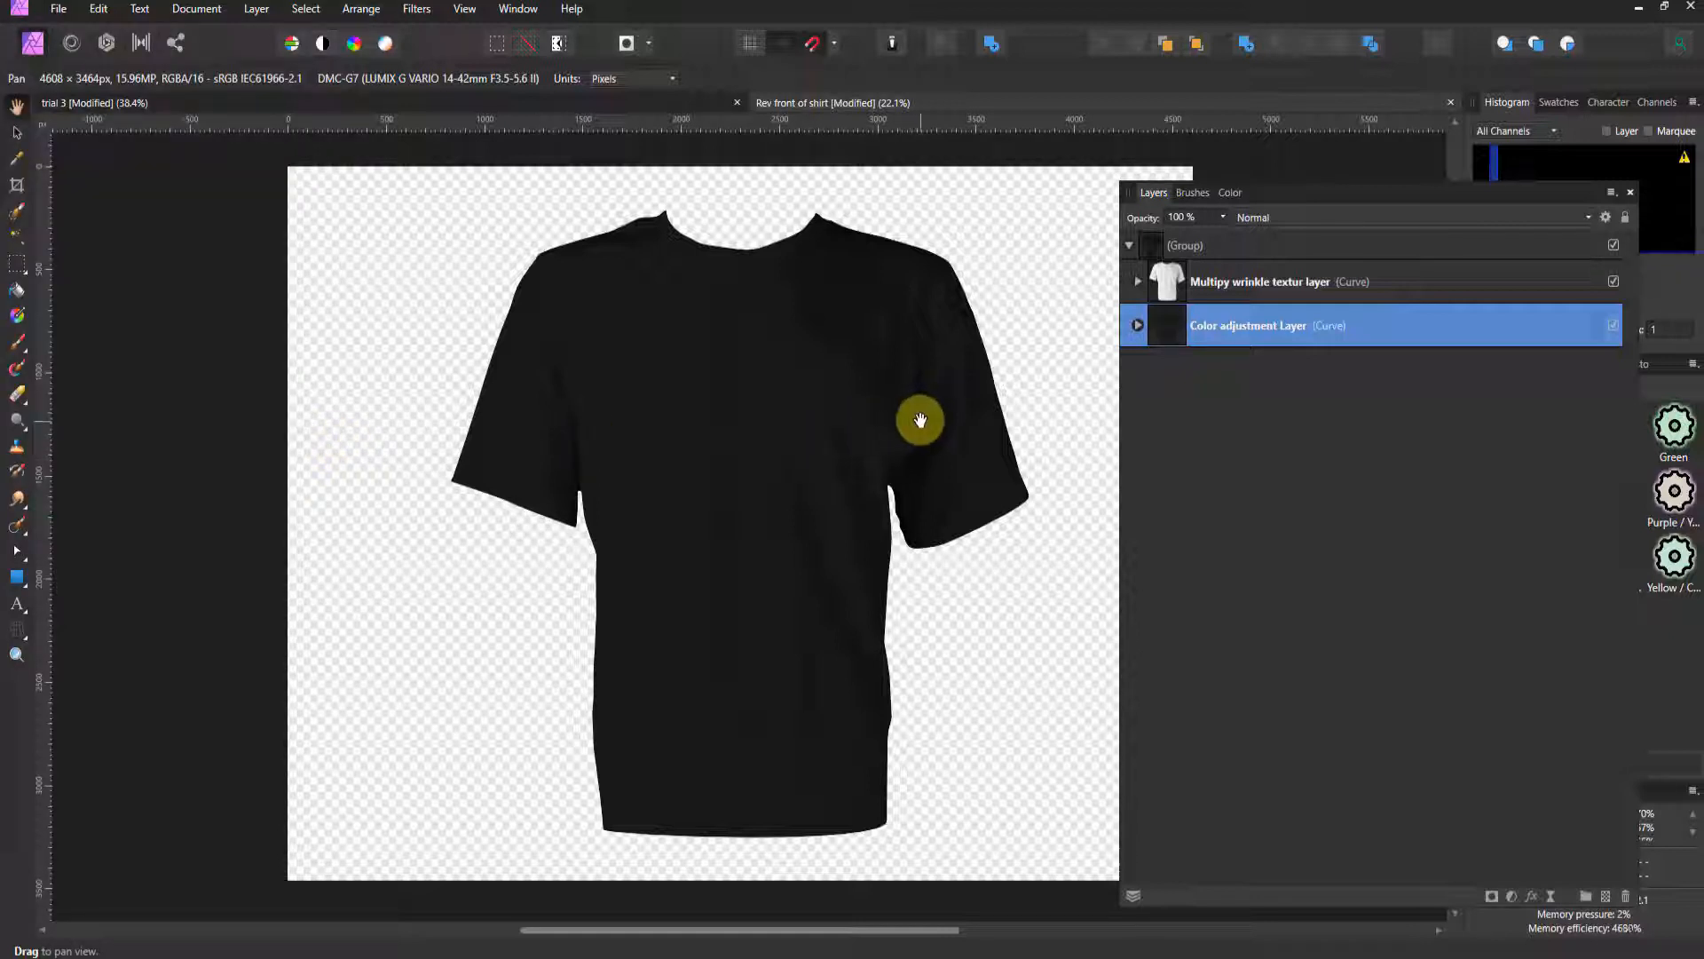
Step: Choose the Namakubi elephant isolate PNG from the root of the D: drive as the image to place
{"action": "left_click", "coordinate": [59, 10]}
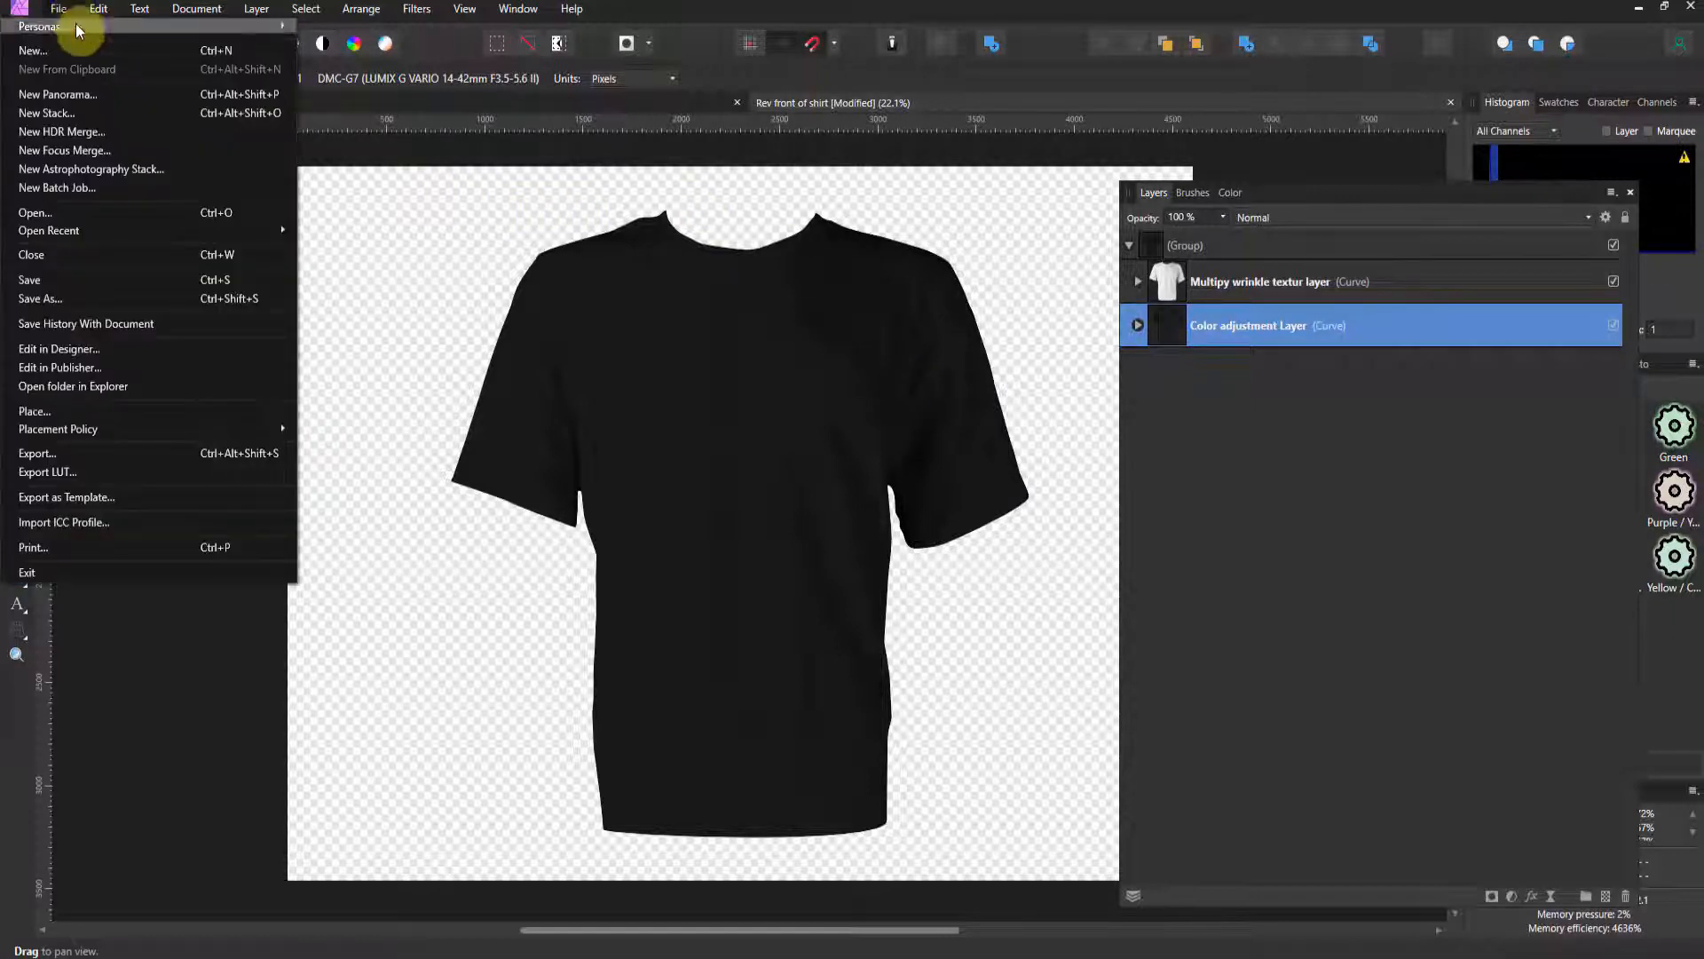
{"action": "left_click", "coordinate": [191, 411]}
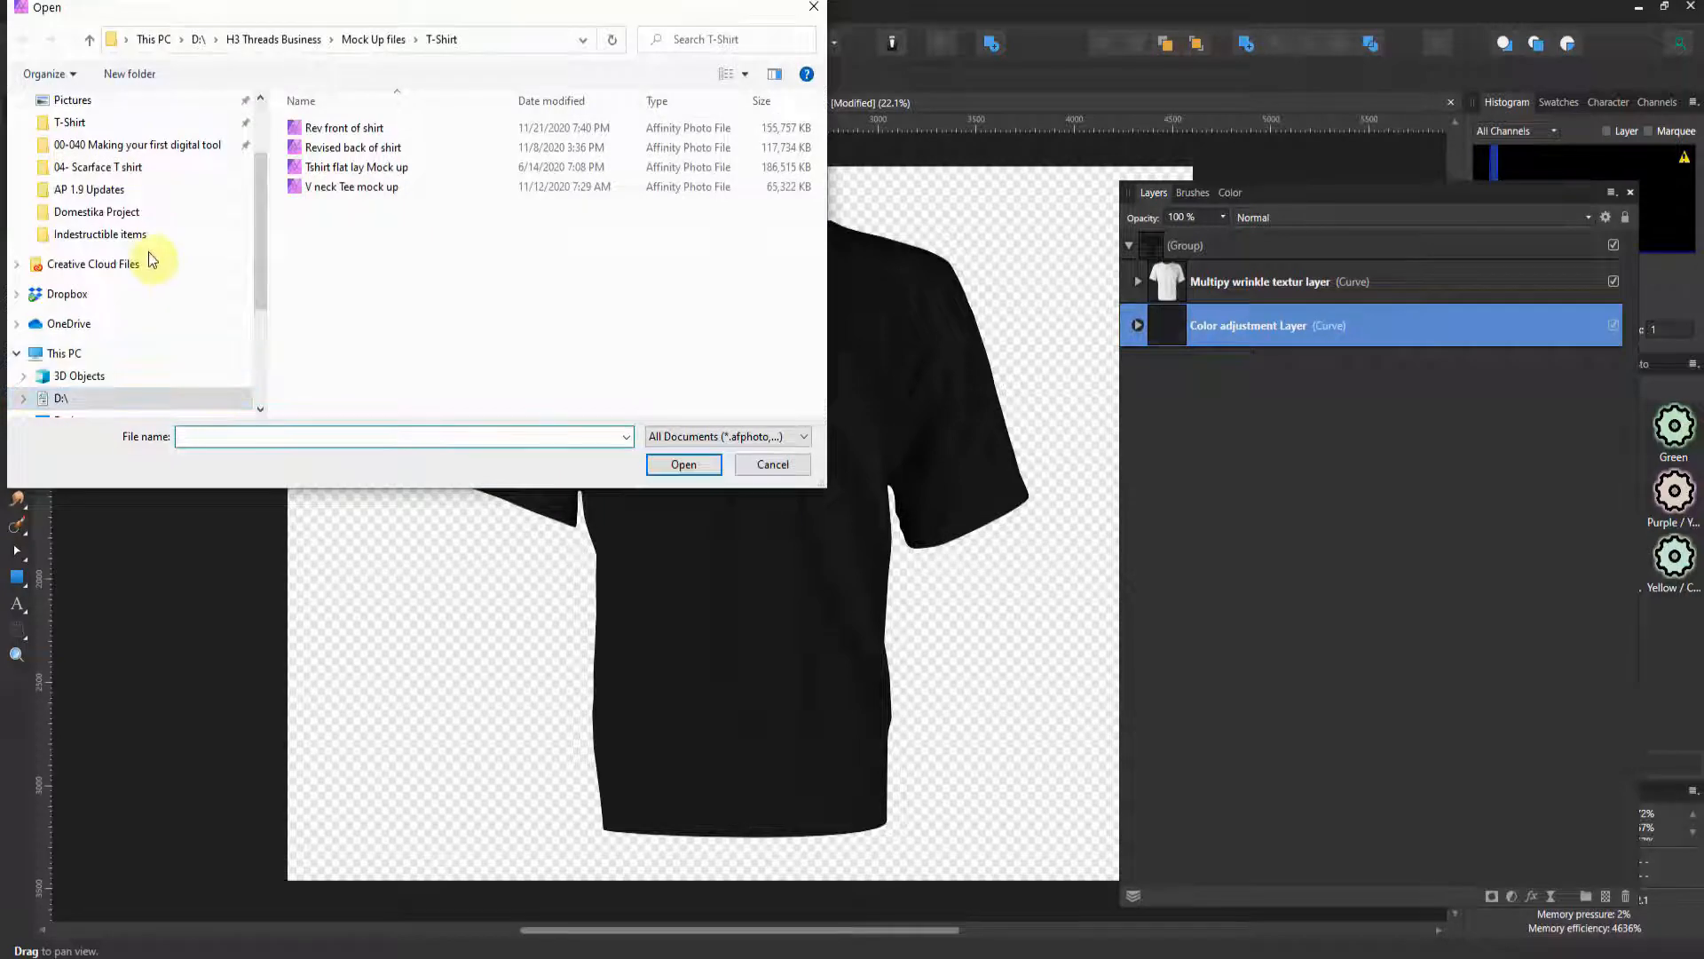
{"action": "scroll", "coordinate": [133, 310], "scroll_direction": "up", "scroll_amount": 2}
{"action": "left_click", "coordinate": [63, 181]}
{"action": "scroll", "coordinate": [355, 271], "scroll_direction": "down", "scroll_amount": 5}
{"action": "scroll", "coordinate": [361, 281], "scroll_direction": "down", "scroll_amount": 4}
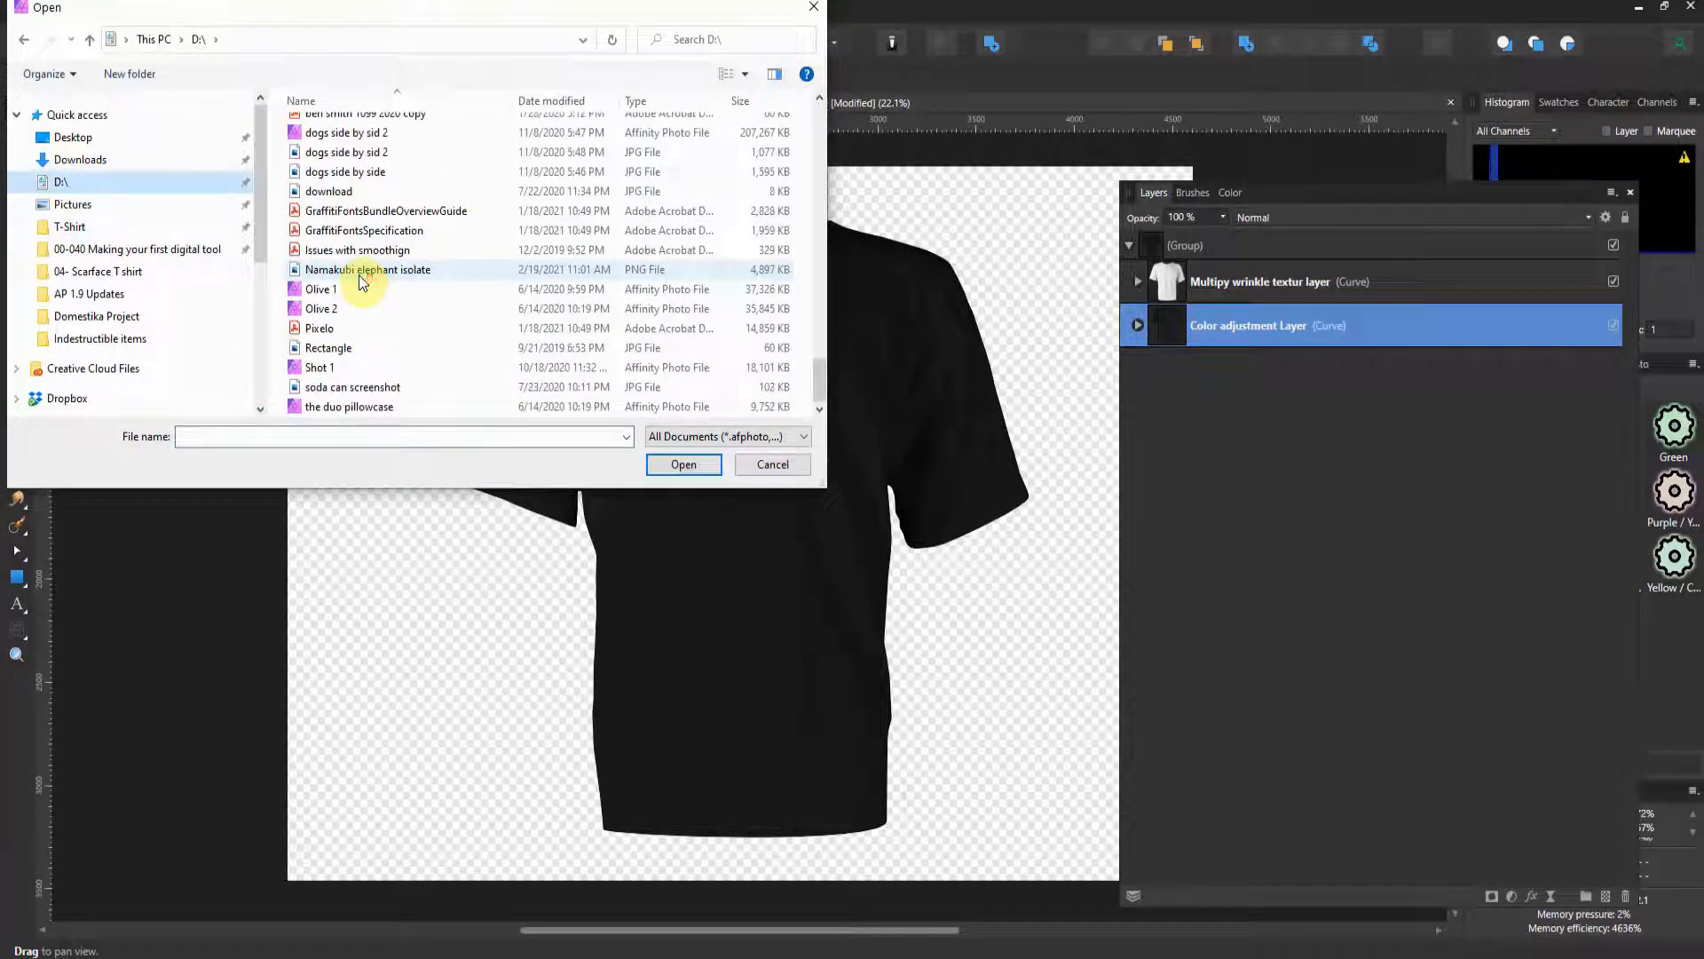
{"action": "scroll", "coordinate": [373, 318], "scroll_direction": "up", "scroll_amount": 3}
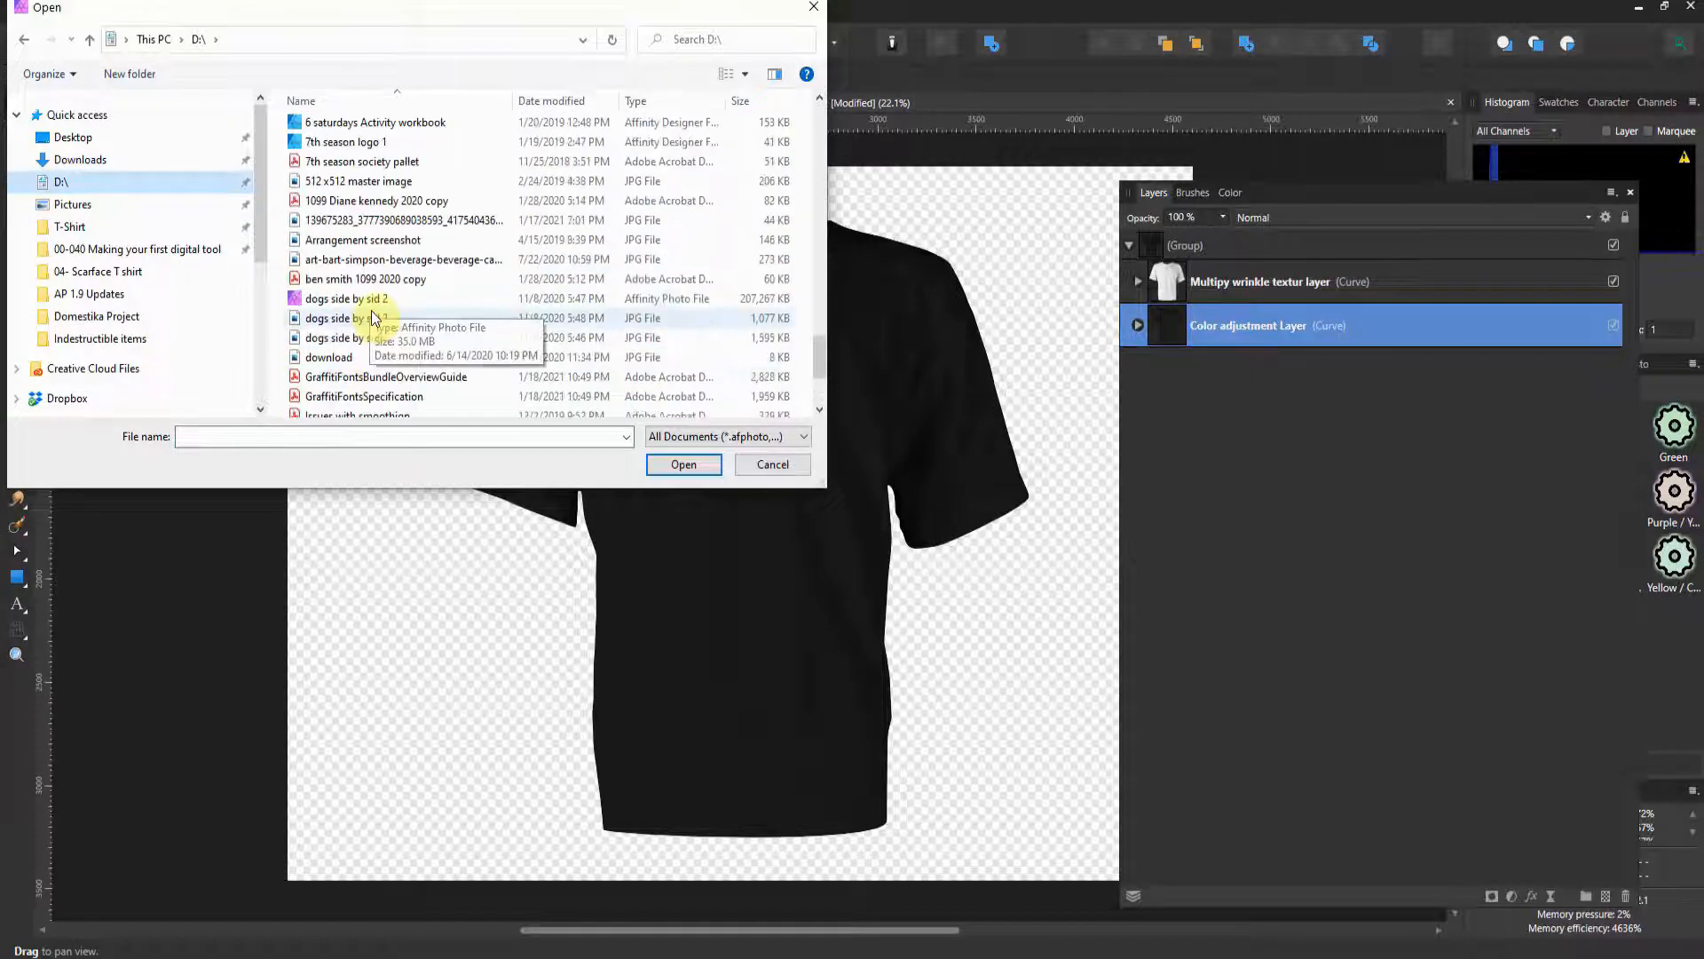
{"action": "scroll", "coordinate": [373, 318], "scroll_direction": "up", "scroll_amount": 2}
{"action": "scroll", "coordinate": [372, 318], "scroll_direction": "down", "scroll_amount": 1}
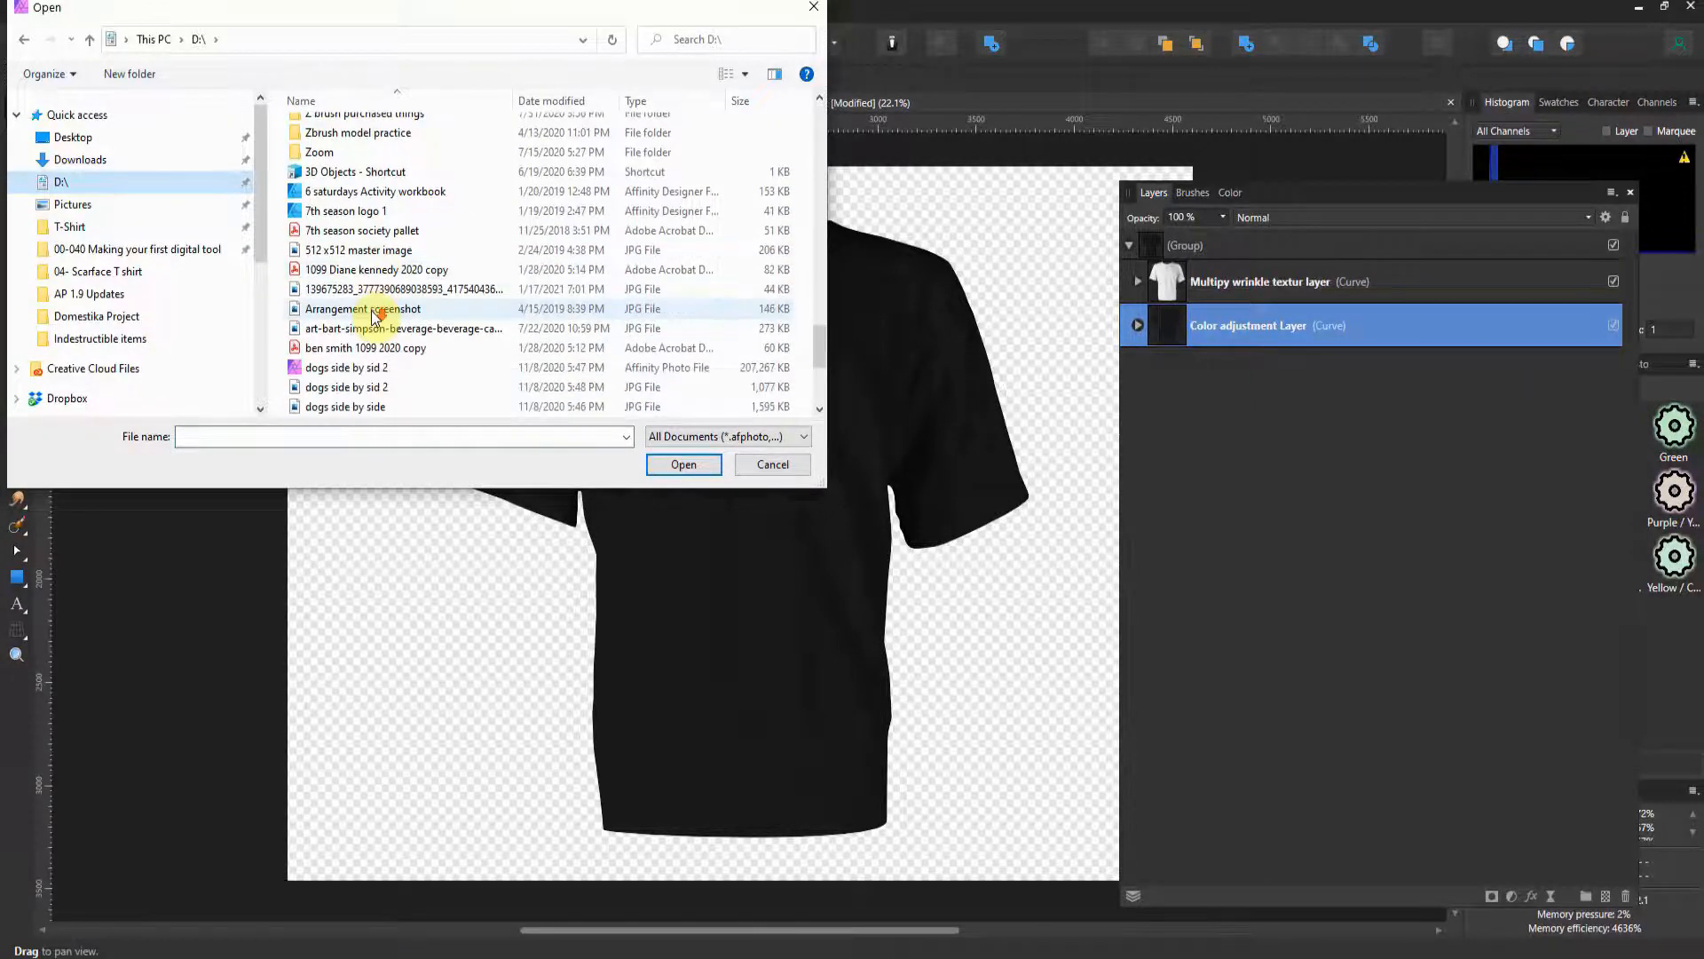
{"action": "scroll", "coordinate": [373, 318], "scroll_direction": "down", "scroll_amount": 3}
{"action": "double_click", "coordinate": [373, 322]}
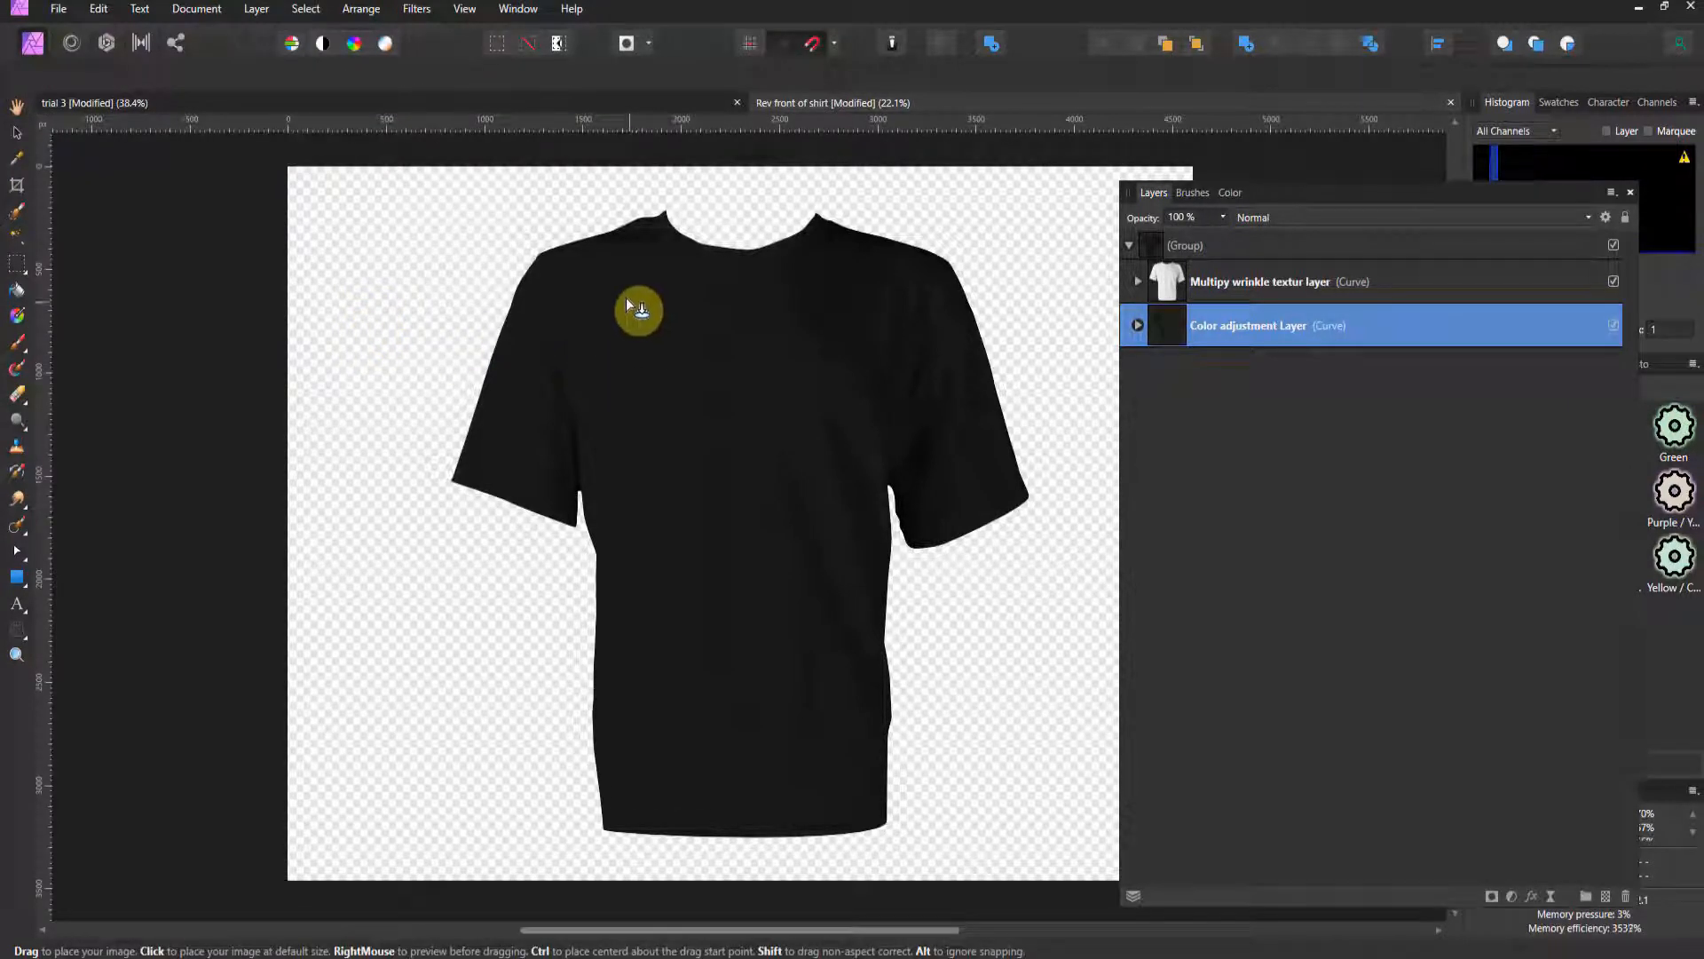
Step: Place the elephant artwork on the shirt's chest, enlarging it to about 1520 × 1900 px and centring it across the torso
{"action": "left_click_drag", "start_coordinate": [615, 286], "coordinate": [875, 630]}
{"action": "left_click_drag", "start_coordinate": [791, 499], "coordinate": [775, 495]}
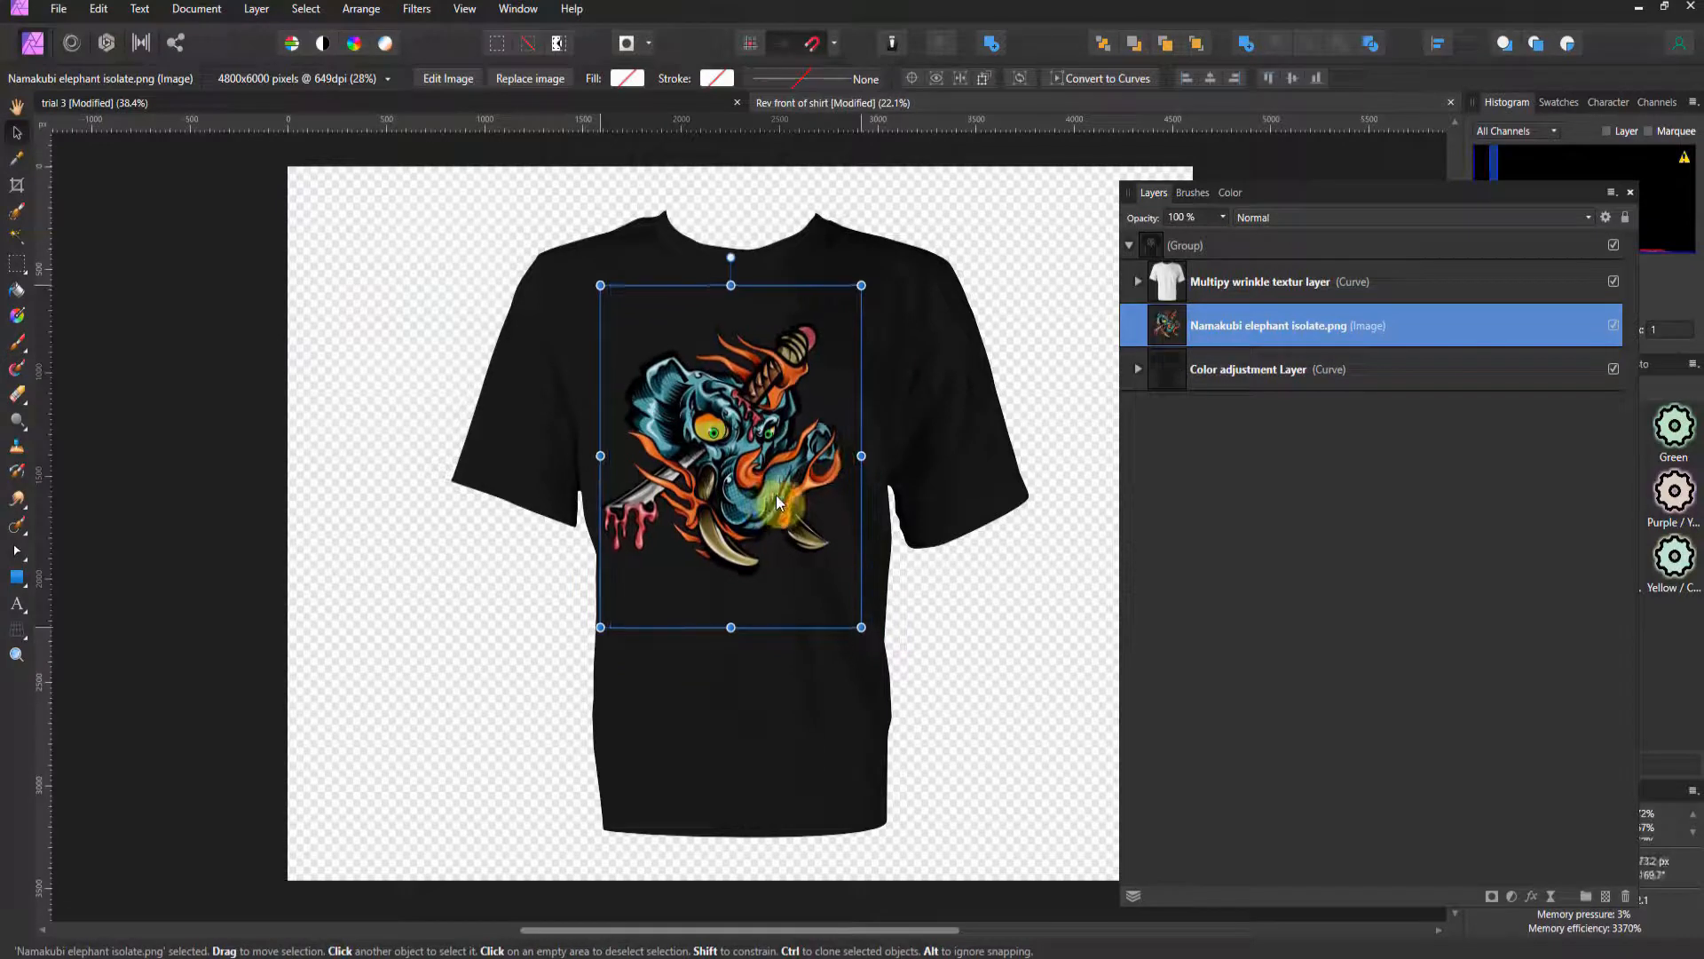
{"action": "left_click_drag", "start_coordinate": [861, 284], "coordinate": [899, 236]}
{"action": "left_click_drag", "start_coordinate": [793, 383], "coordinate": [785, 389]}
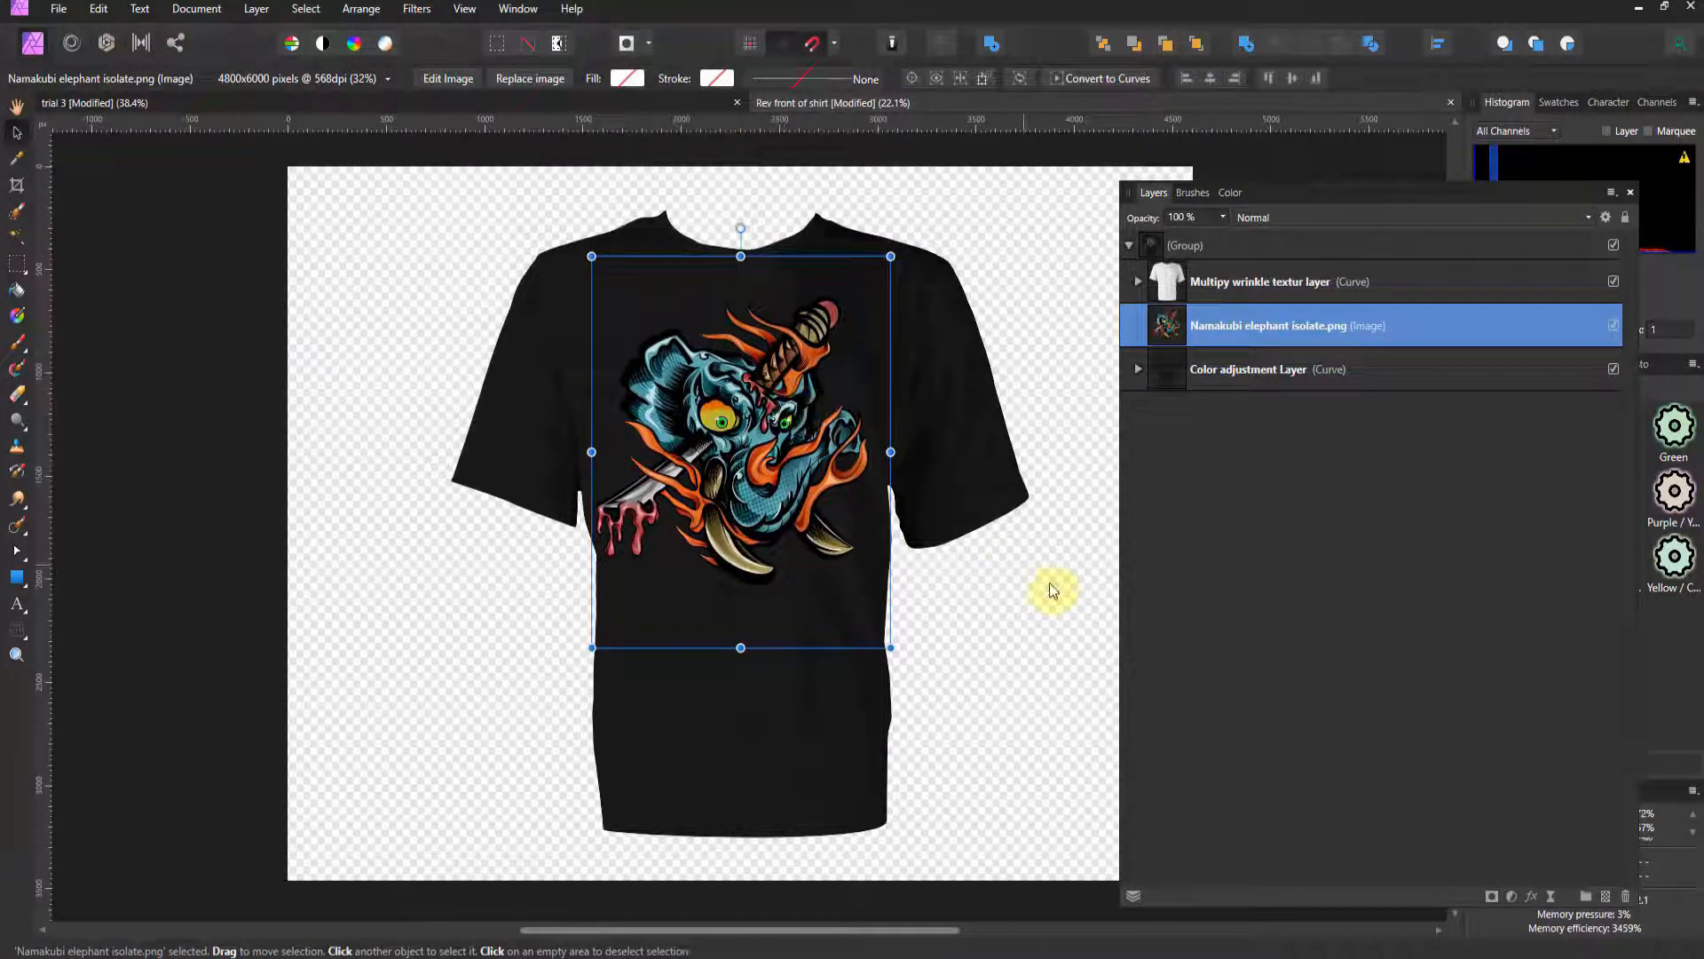
{"action": "left_click", "coordinate": [1100, 604]}
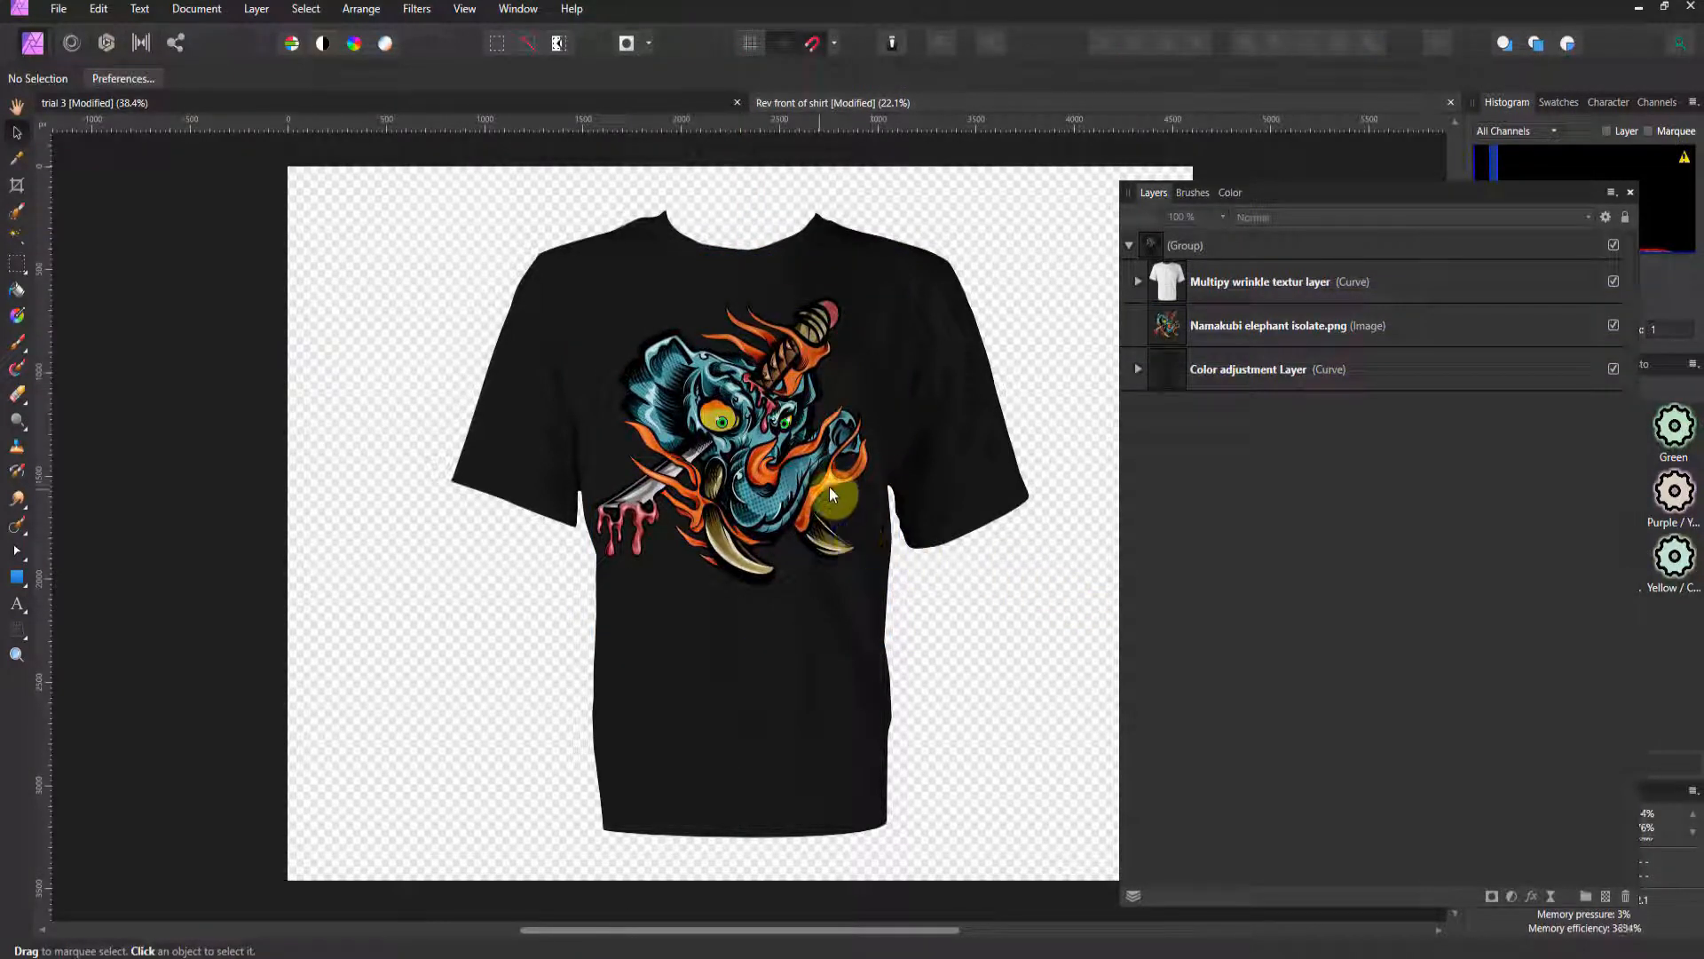
{"action": "left_click", "coordinate": [1216, 343]}
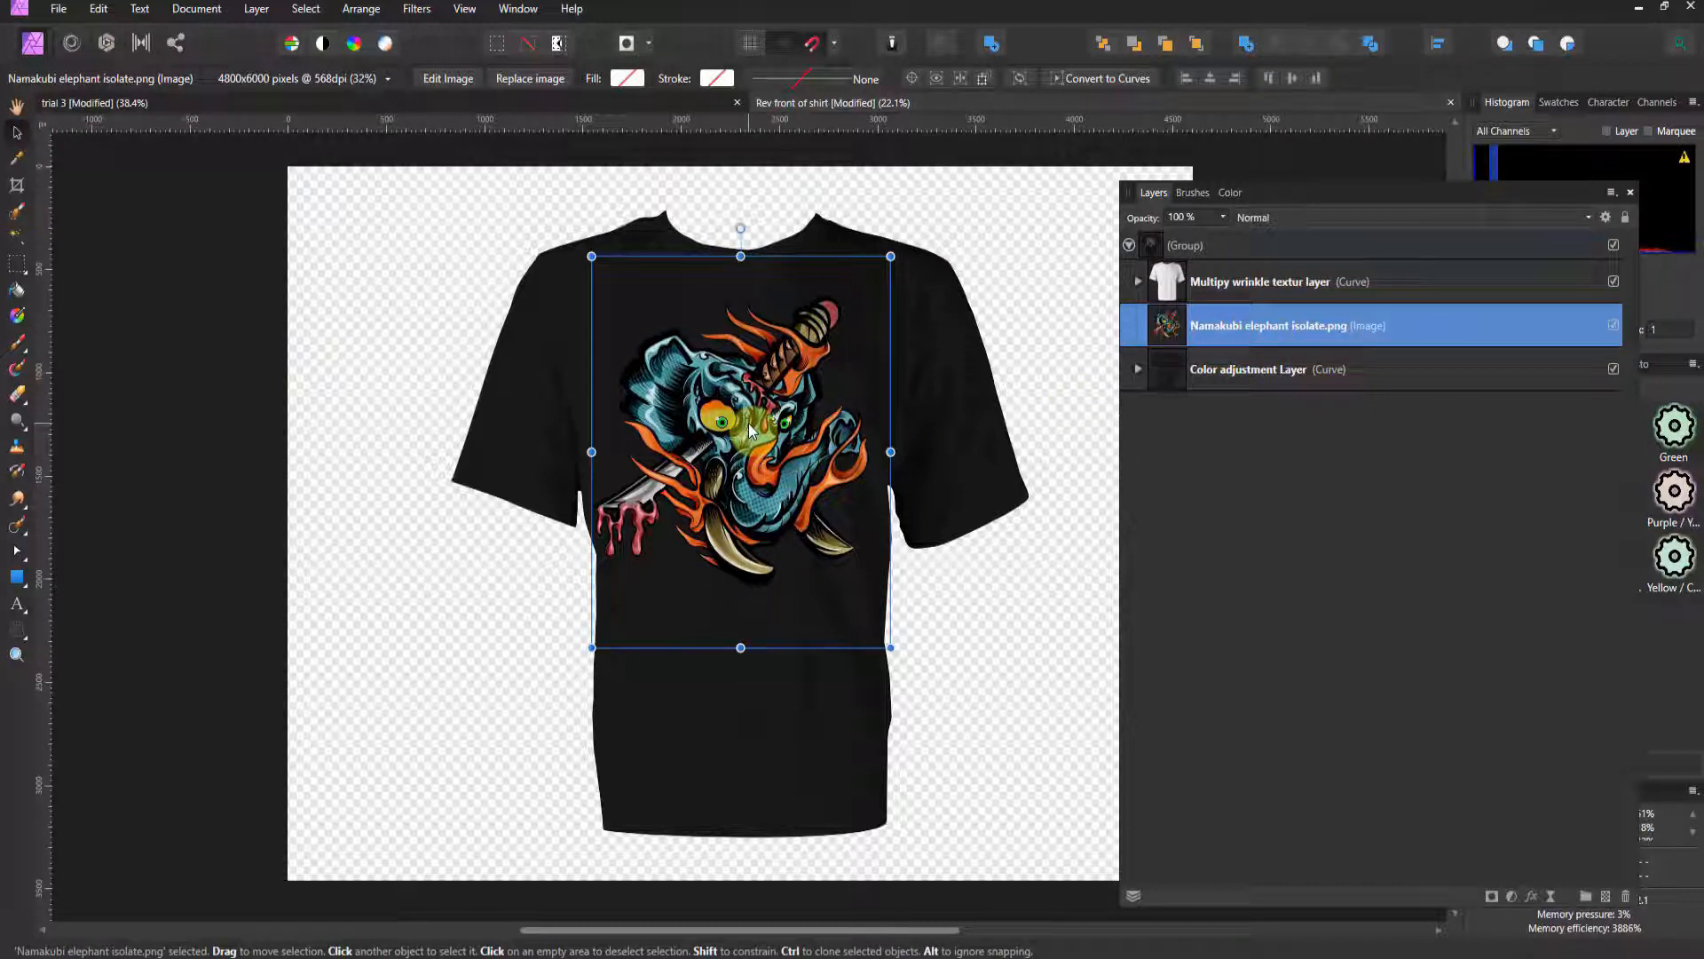
{"action": "left_click", "coordinate": [935, 357]}
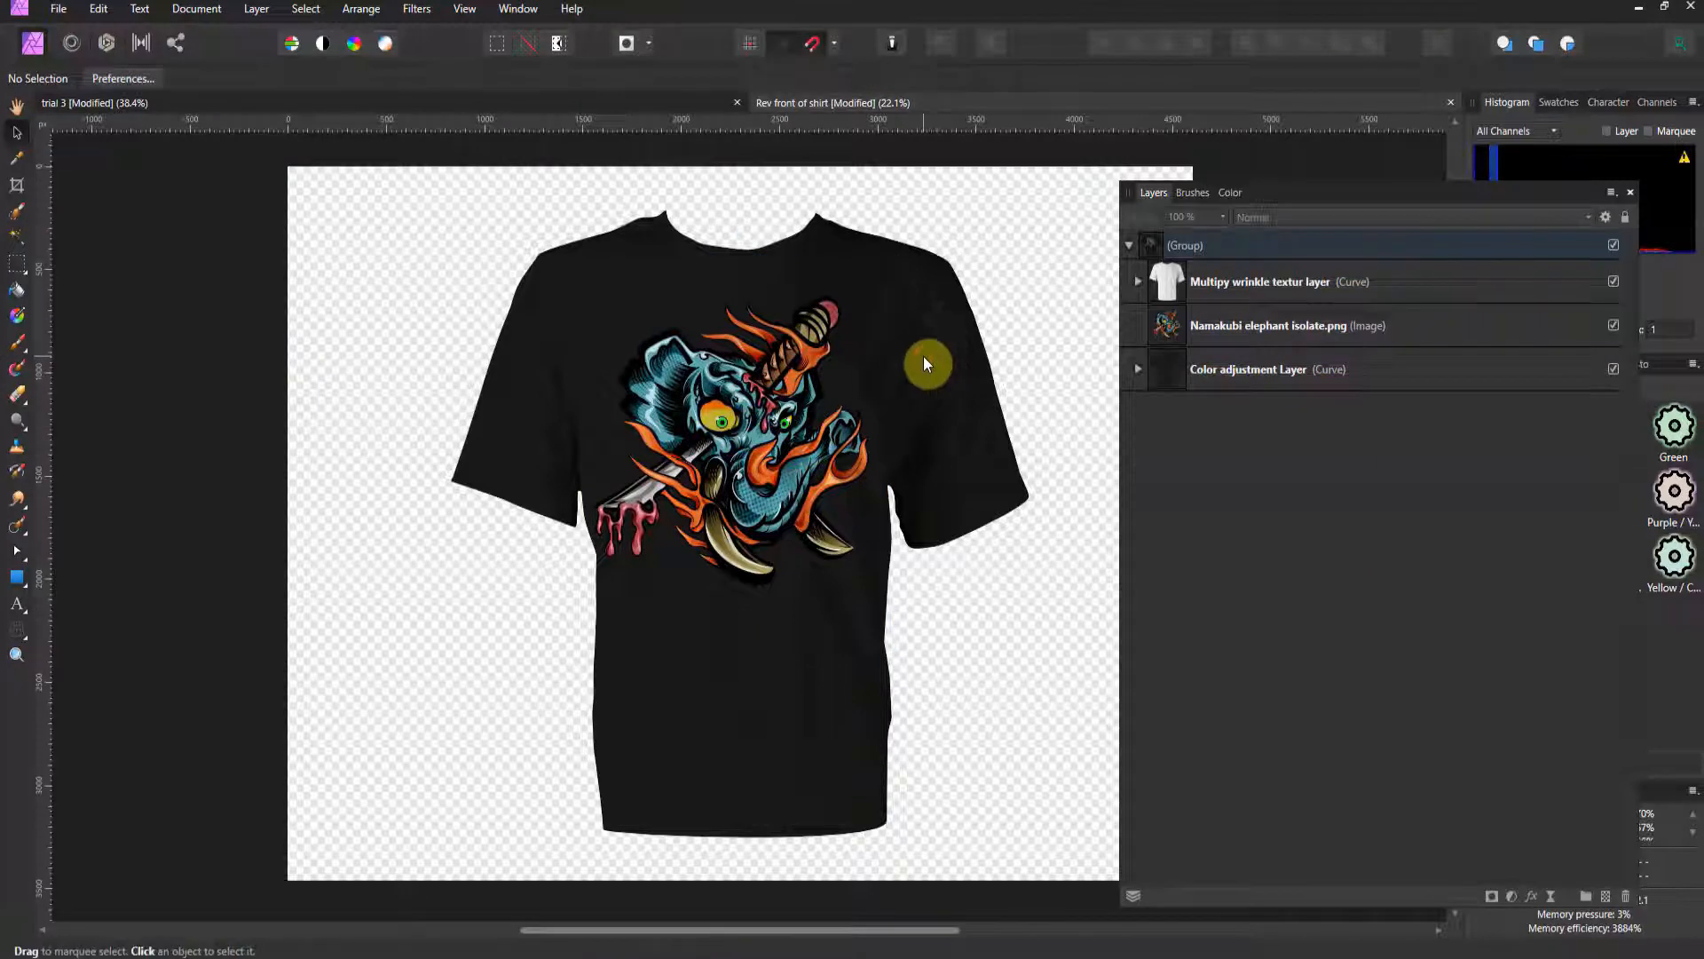
Step: Open the Resource Manager, move it clear of the shirt, and review the placed image's placement, size and DPI details
{"action": "left_click", "coordinate": [463, 10]}
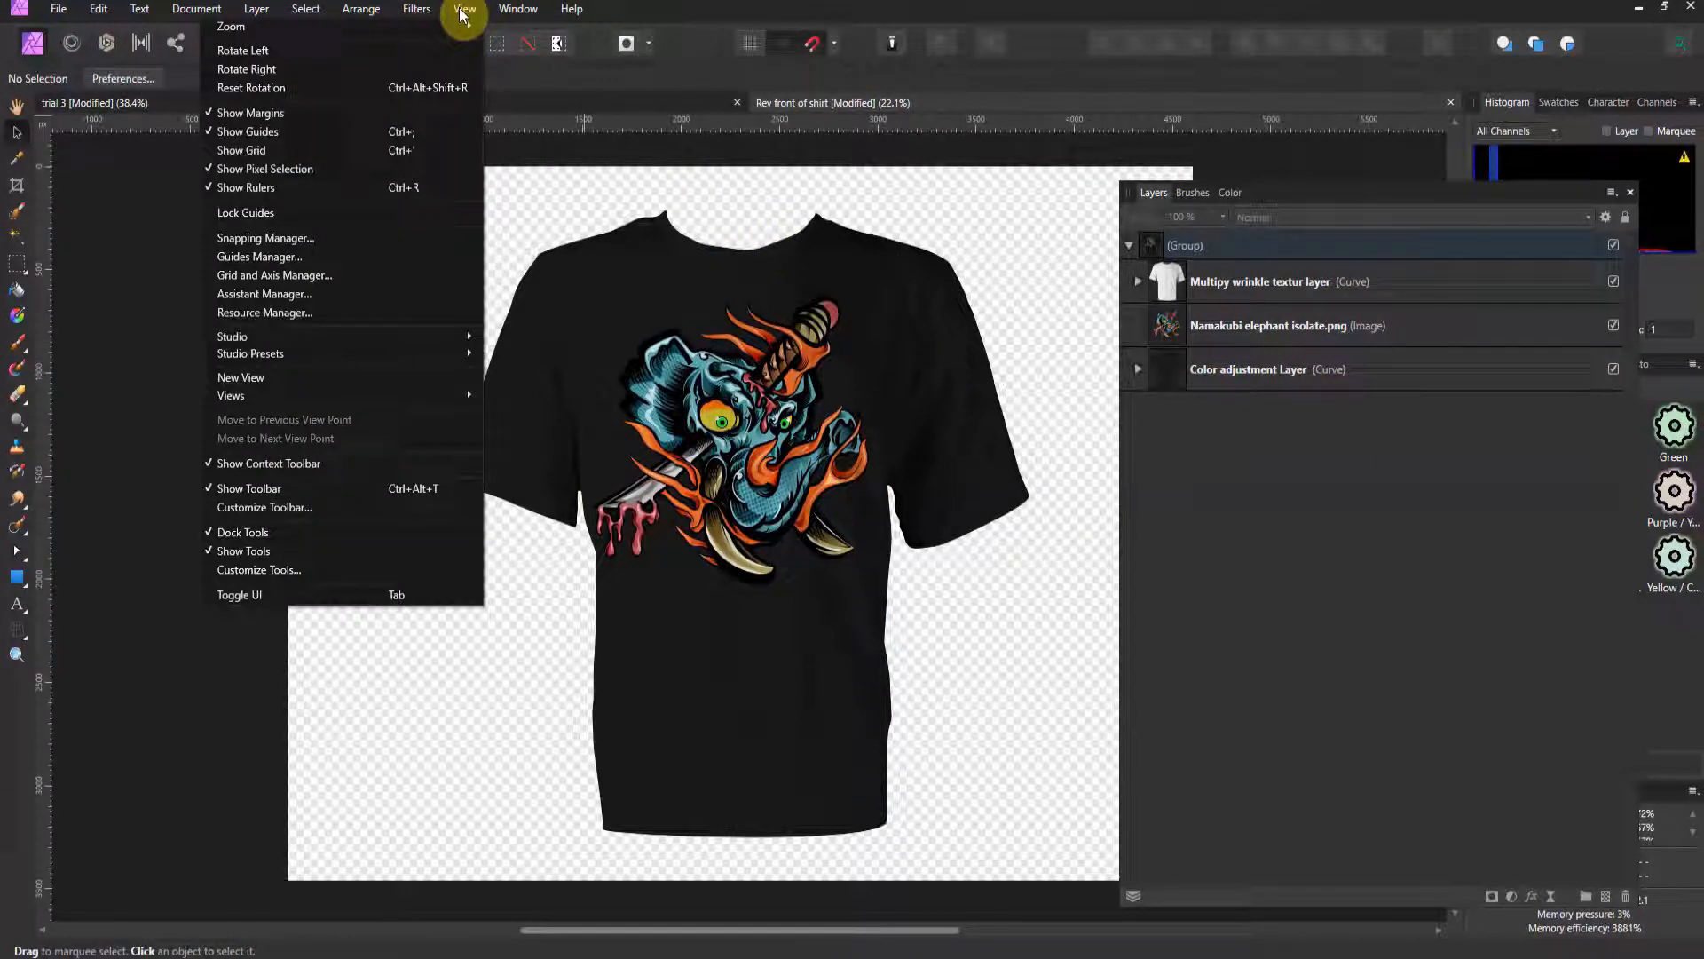
{"action": "left_click", "coordinate": [444, 315]}
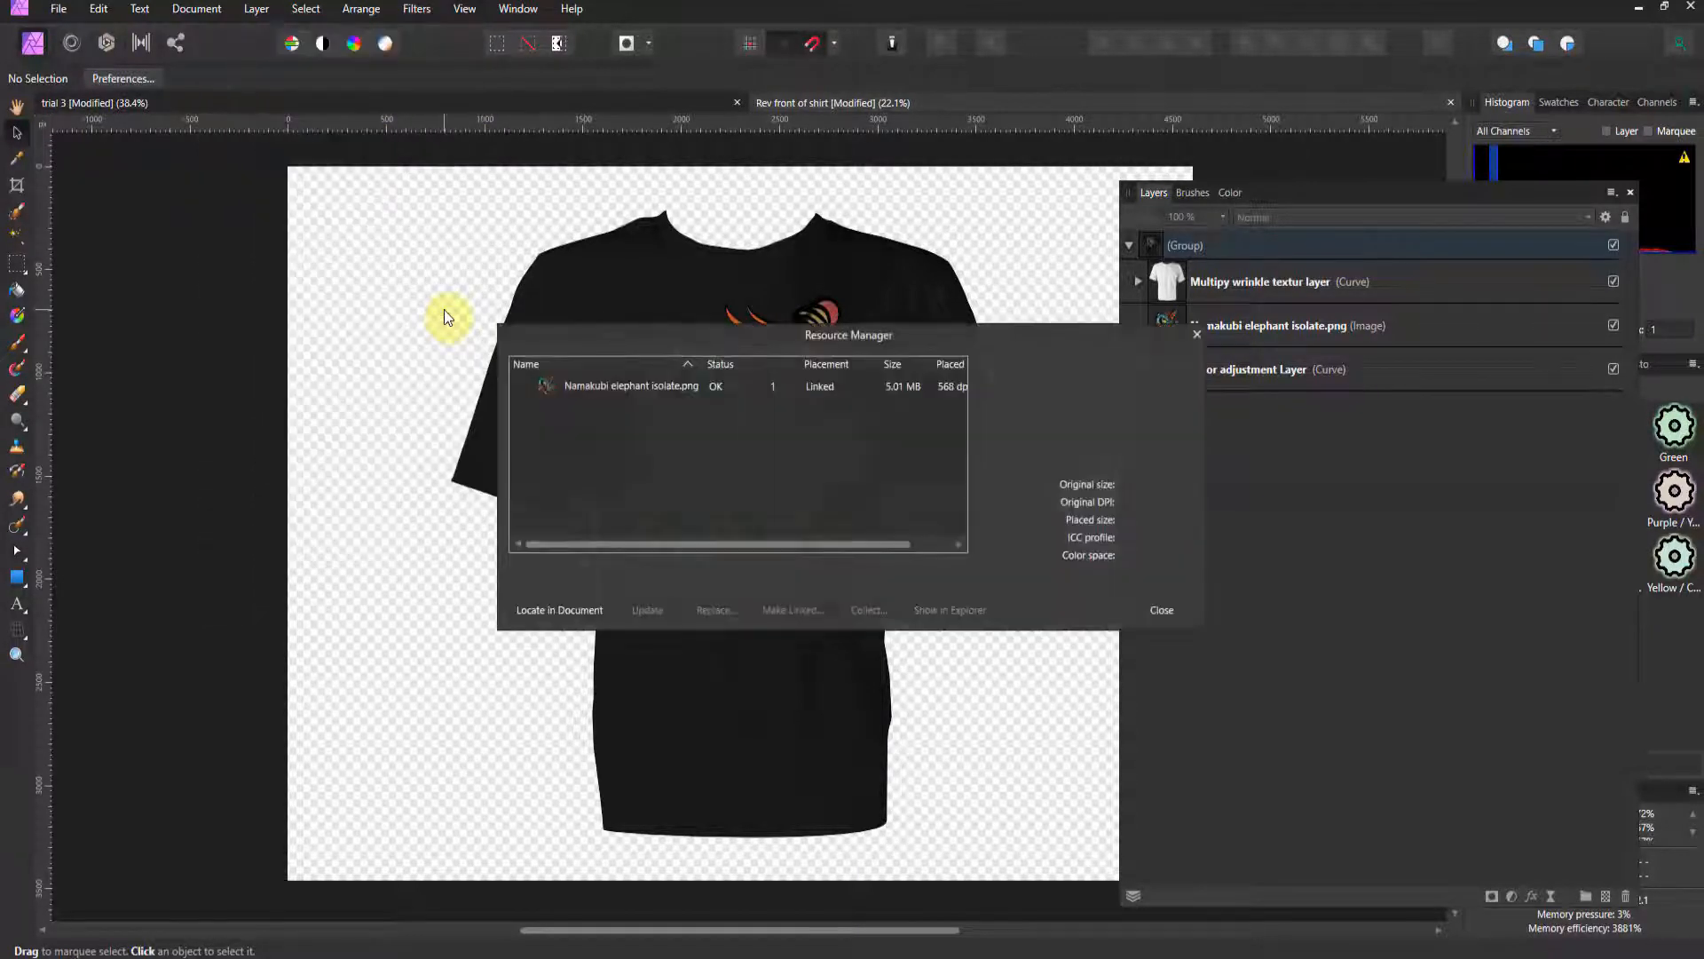
{"action": "left_click_drag", "start_coordinate": [783, 334], "coordinate": [1248, 488]}
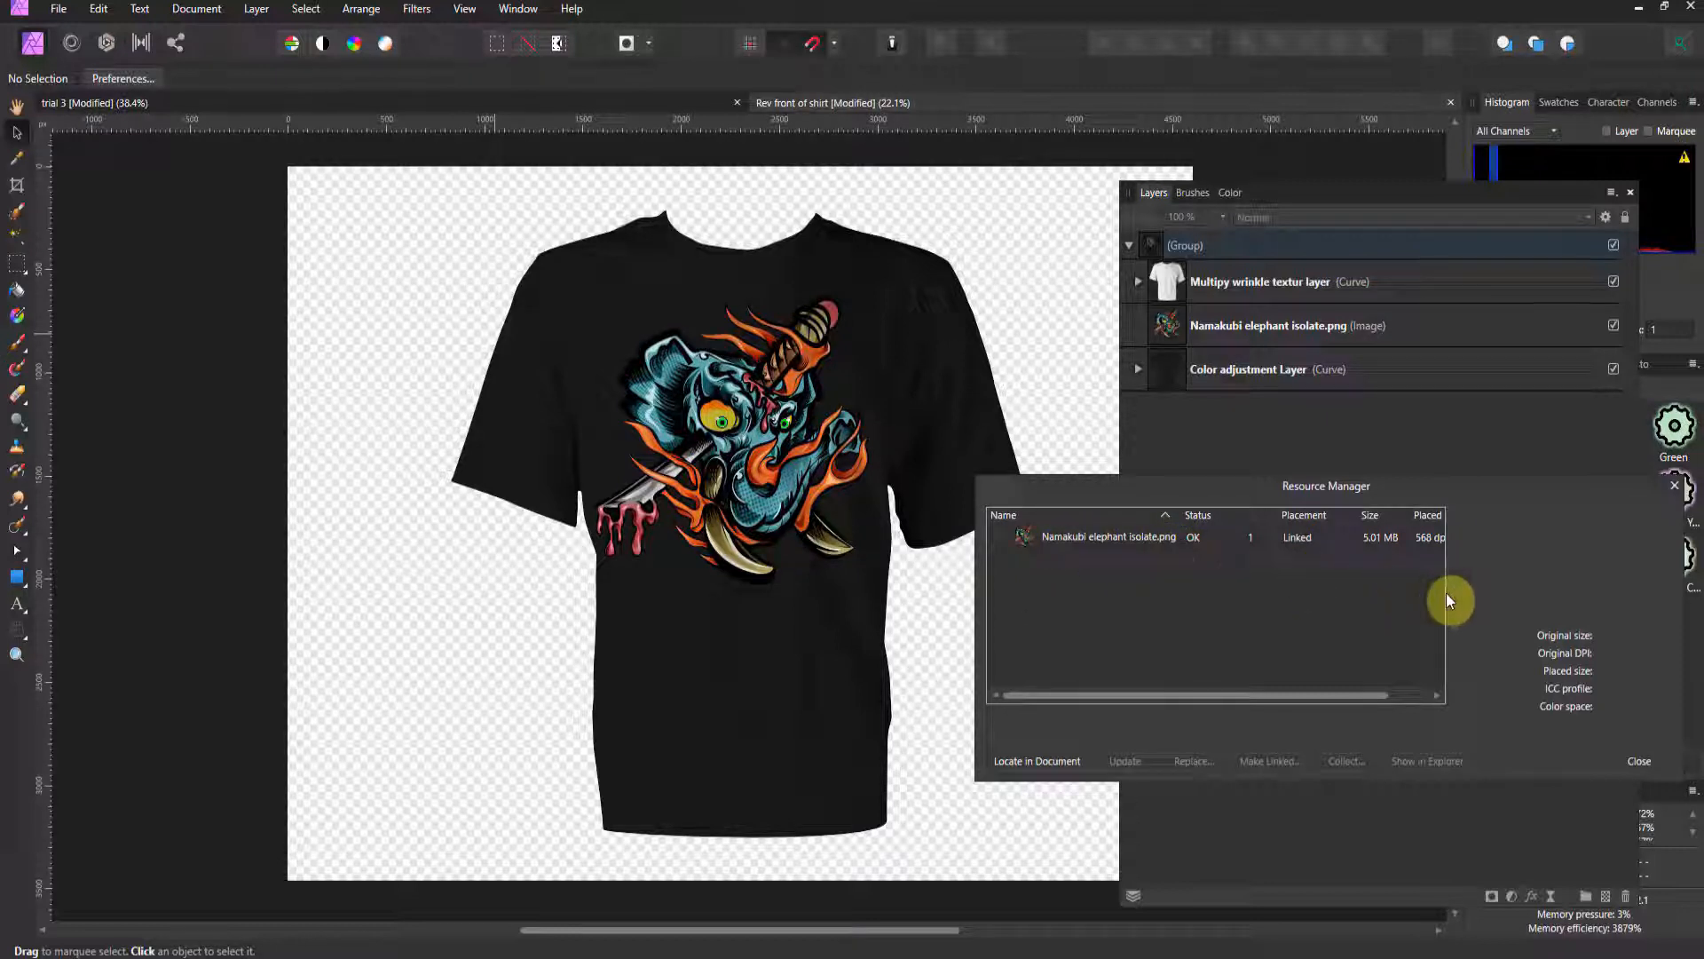
{"action": "left_click_drag", "start_coordinate": [1322, 695], "coordinate": [1413, 695]}
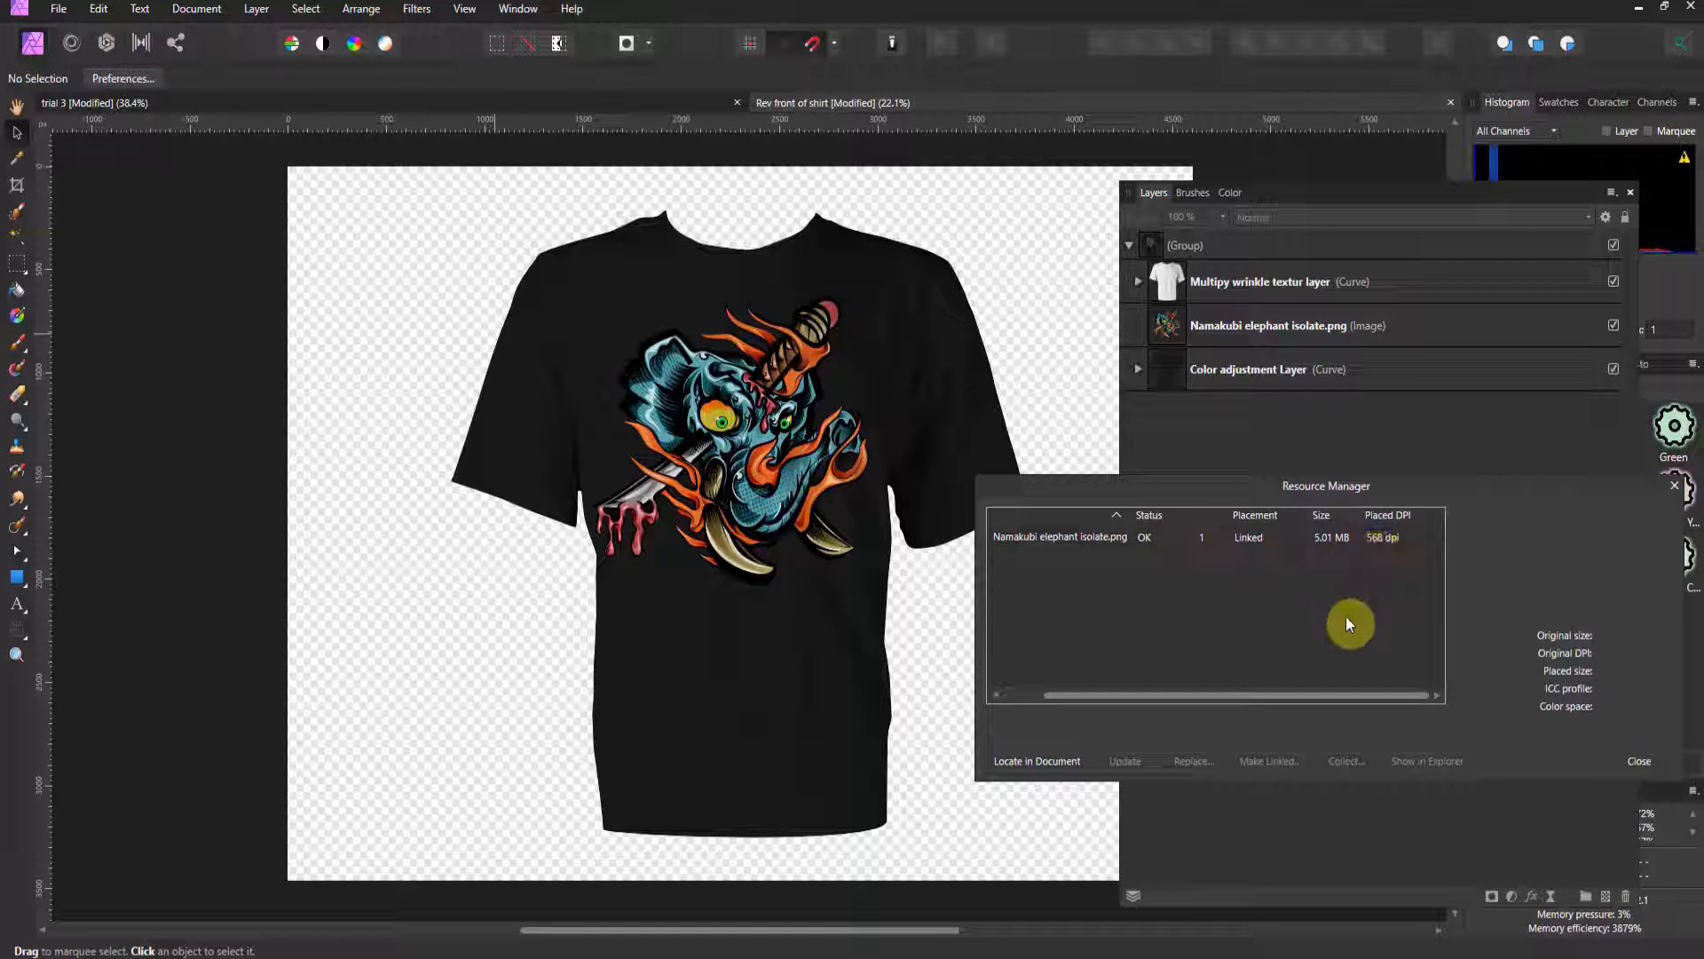
{"action": "left_click_drag", "start_coordinate": [1307, 689], "coordinate": [1232, 691]}
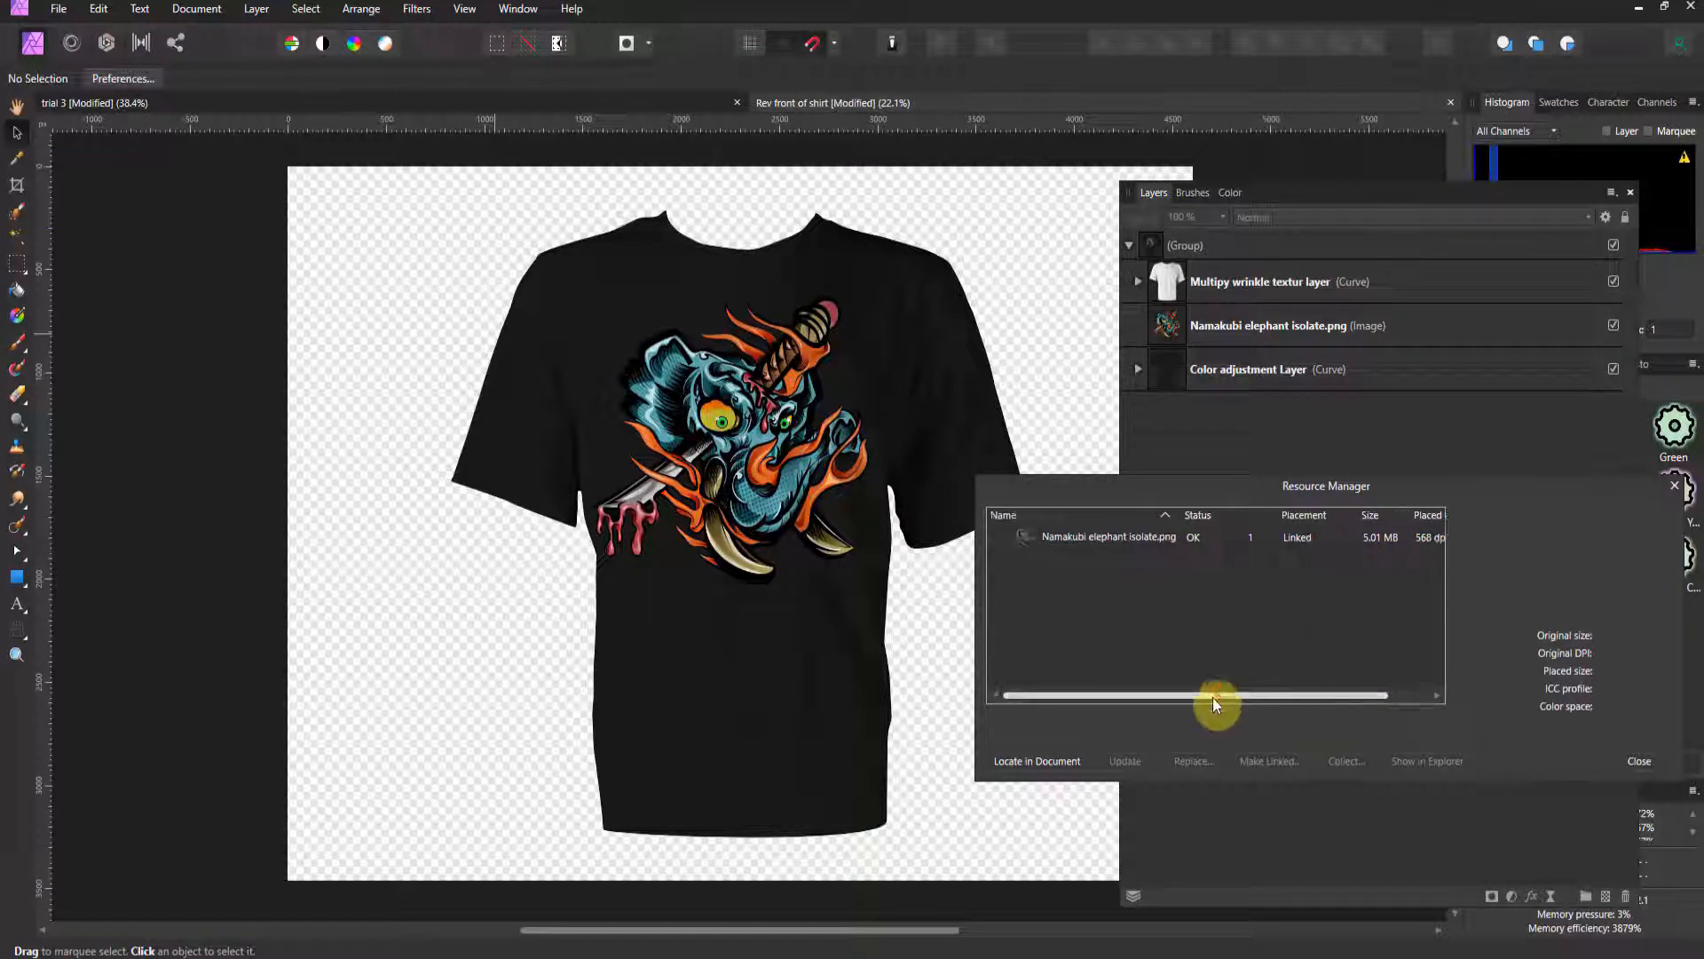
Step: Locate the Namakubi elephant isolate.png resource in the document from the Resource Manager
{"action": "left_click", "coordinate": [1056, 759]}
{"action": "left_click", "coordinate": [1080, 545]}
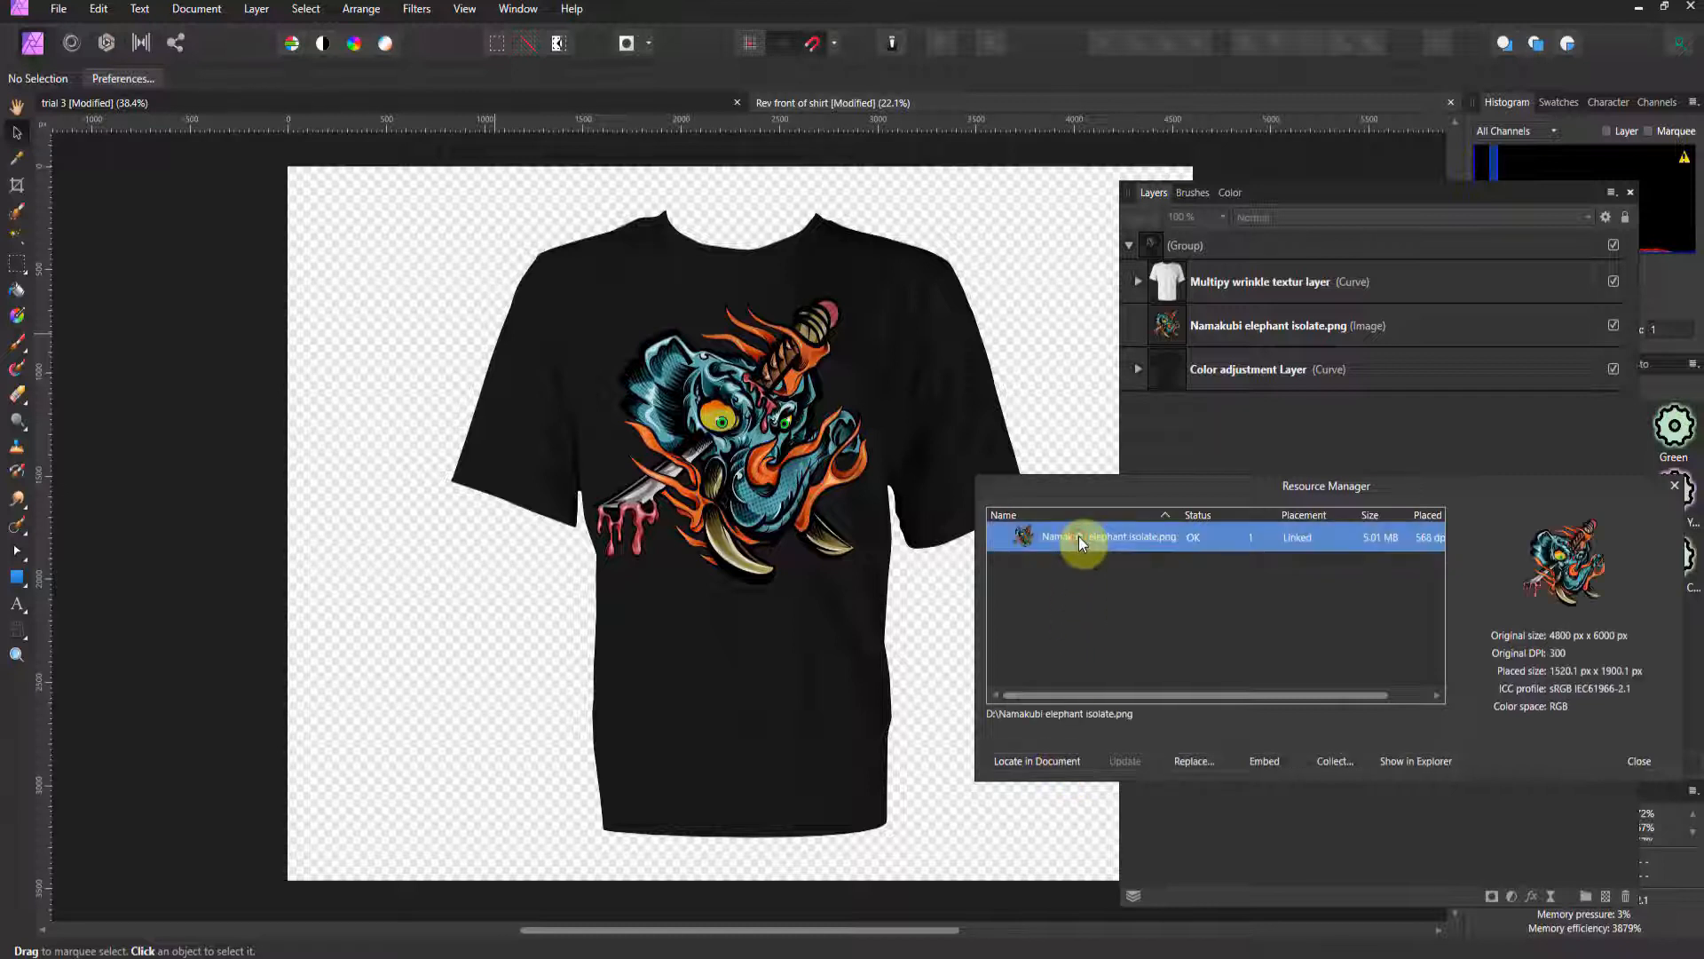
{"action": "left_click", "coordinate": [1063, 760]}
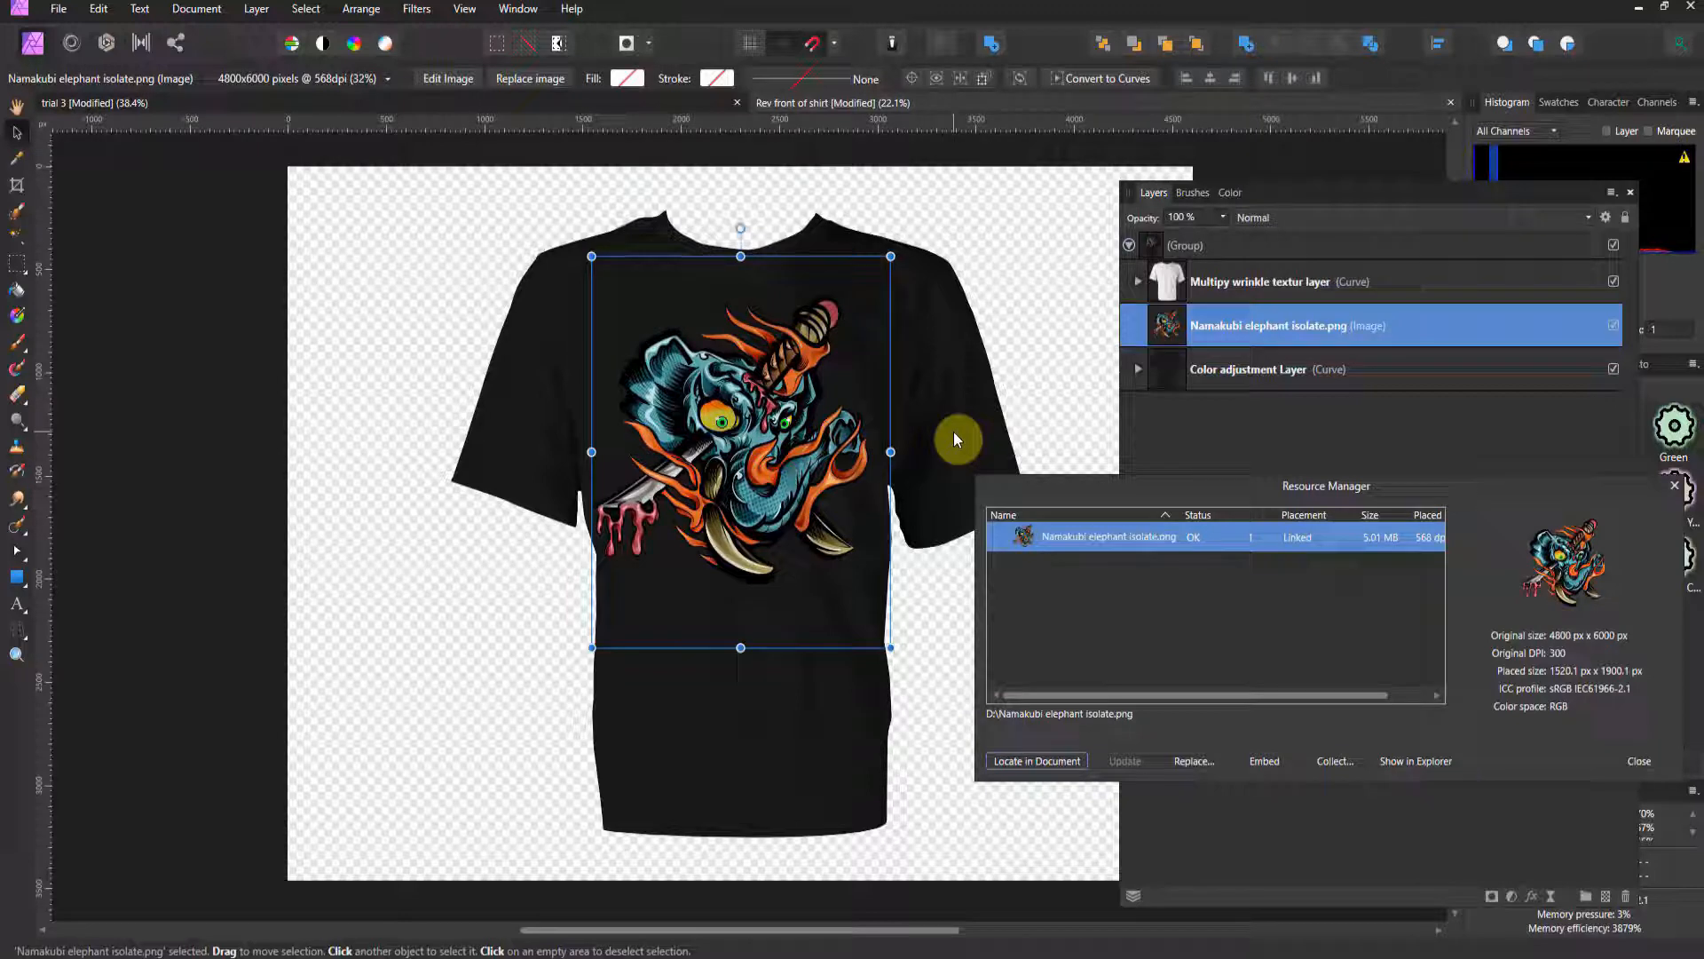
Step: Choose Subtle Portrait Backgrounds No-5 from the Pro EDU Backdrops and Overlays folder's City Textures Portrait Pack JPEG Images 1 as the image to place
{"action": "left_click", "coordinate": [52, 11]}
{"action": "left_click", "coordinate": [80, 419]}
{"action": "scroll", "coordinate": [346, 242], "scroll_direction": "down", "scroll_amount": 5}
{"action": "scroll", "coordinate": [346, 241], "scroll_direction": "up", "scroll_amount": 10}
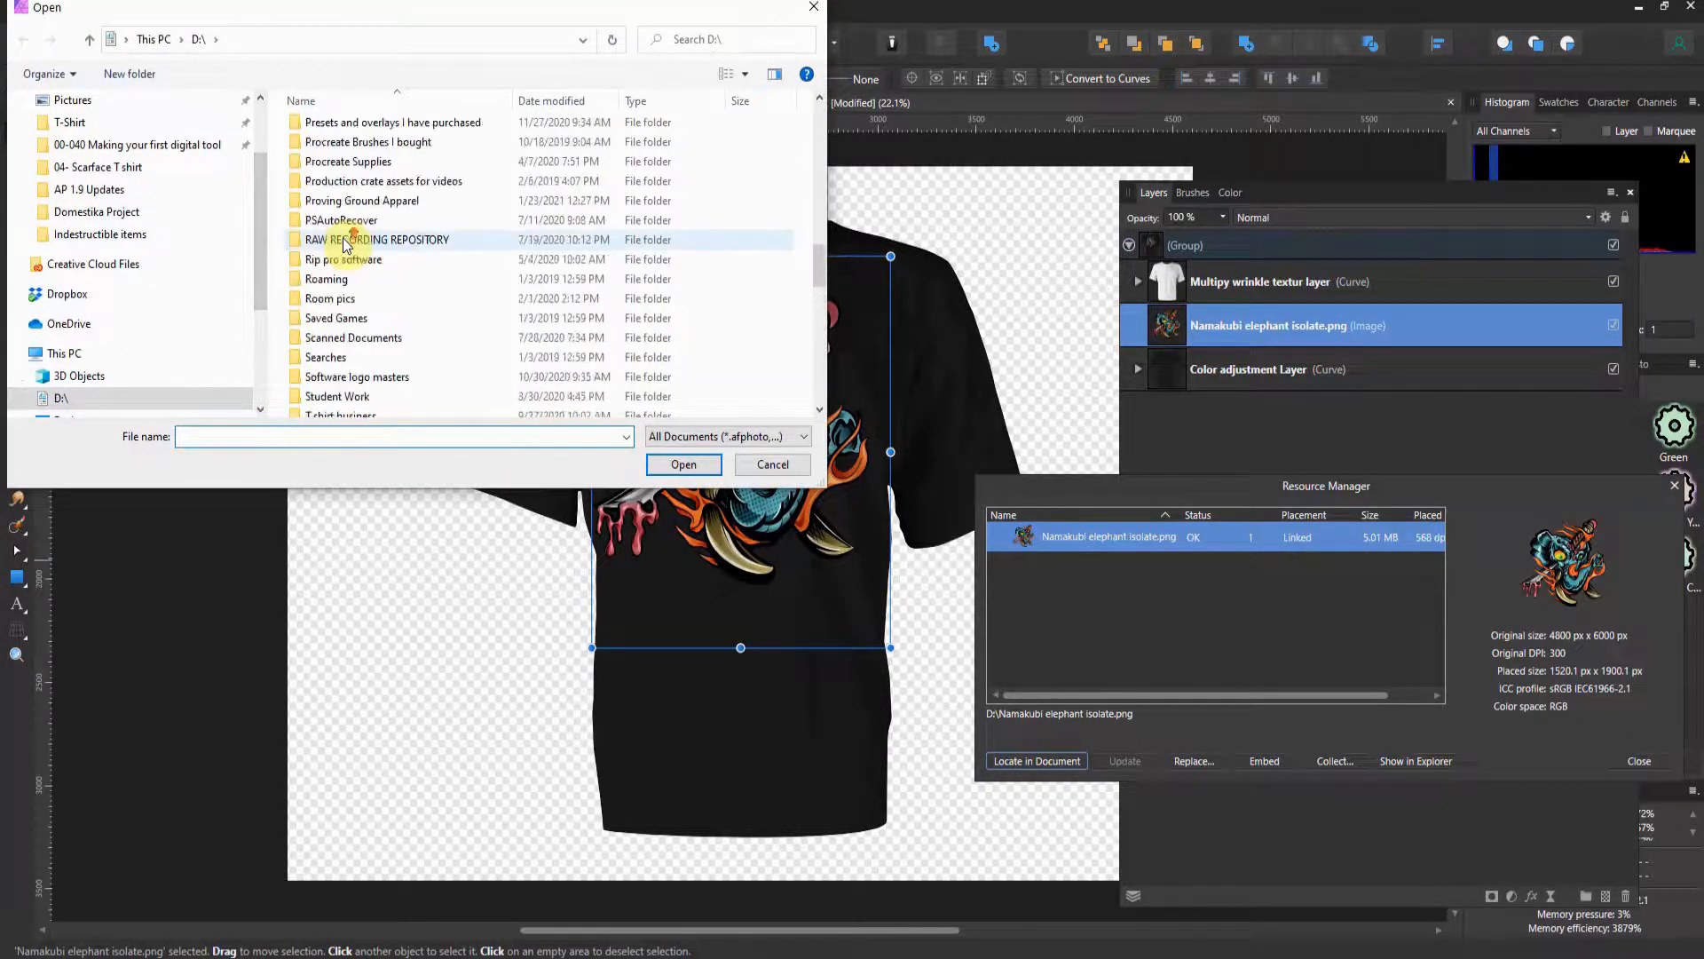
{"action": "scroll", "coordinate": [346, 241], "scroll_direction": "up", "scroll_amount": 1}
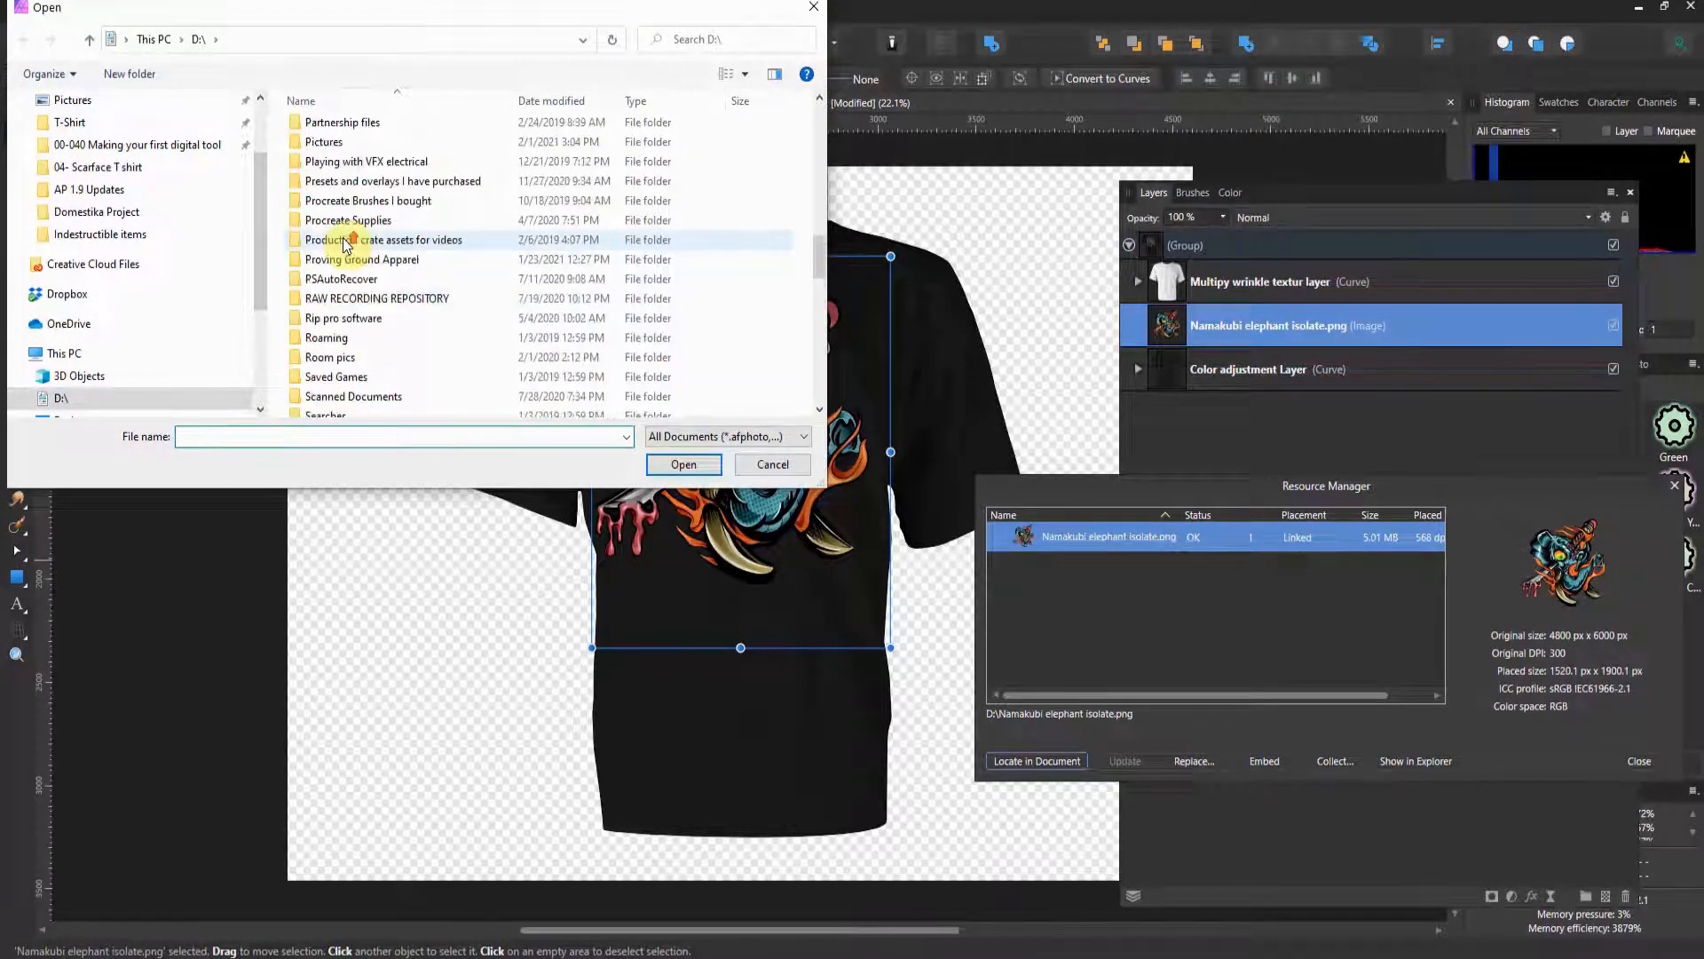
{"action": "double_click", "coordinate": [364, 183]}
{"action": "scroll", "coordinate": [364, 187], "scroll_direction": "down", "scroll_amount": 1}
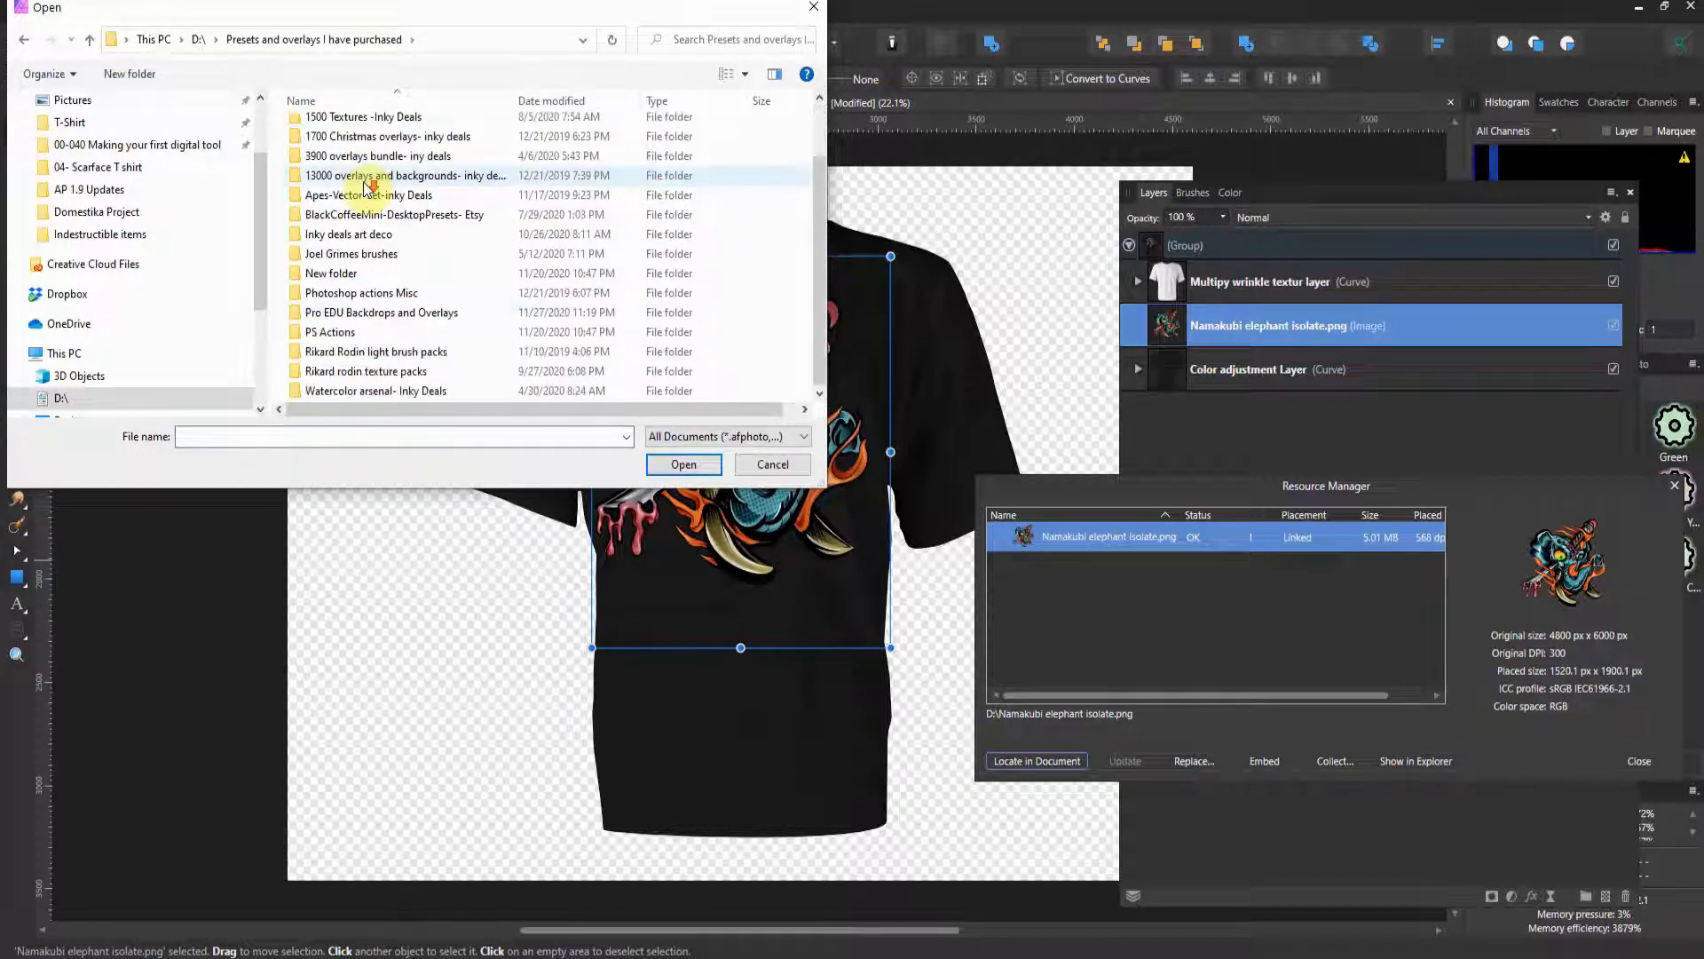
{"action": "double_click", "coordinate": [360, 313]}
{"action": "double_click", "coordinate": [364, 130]}
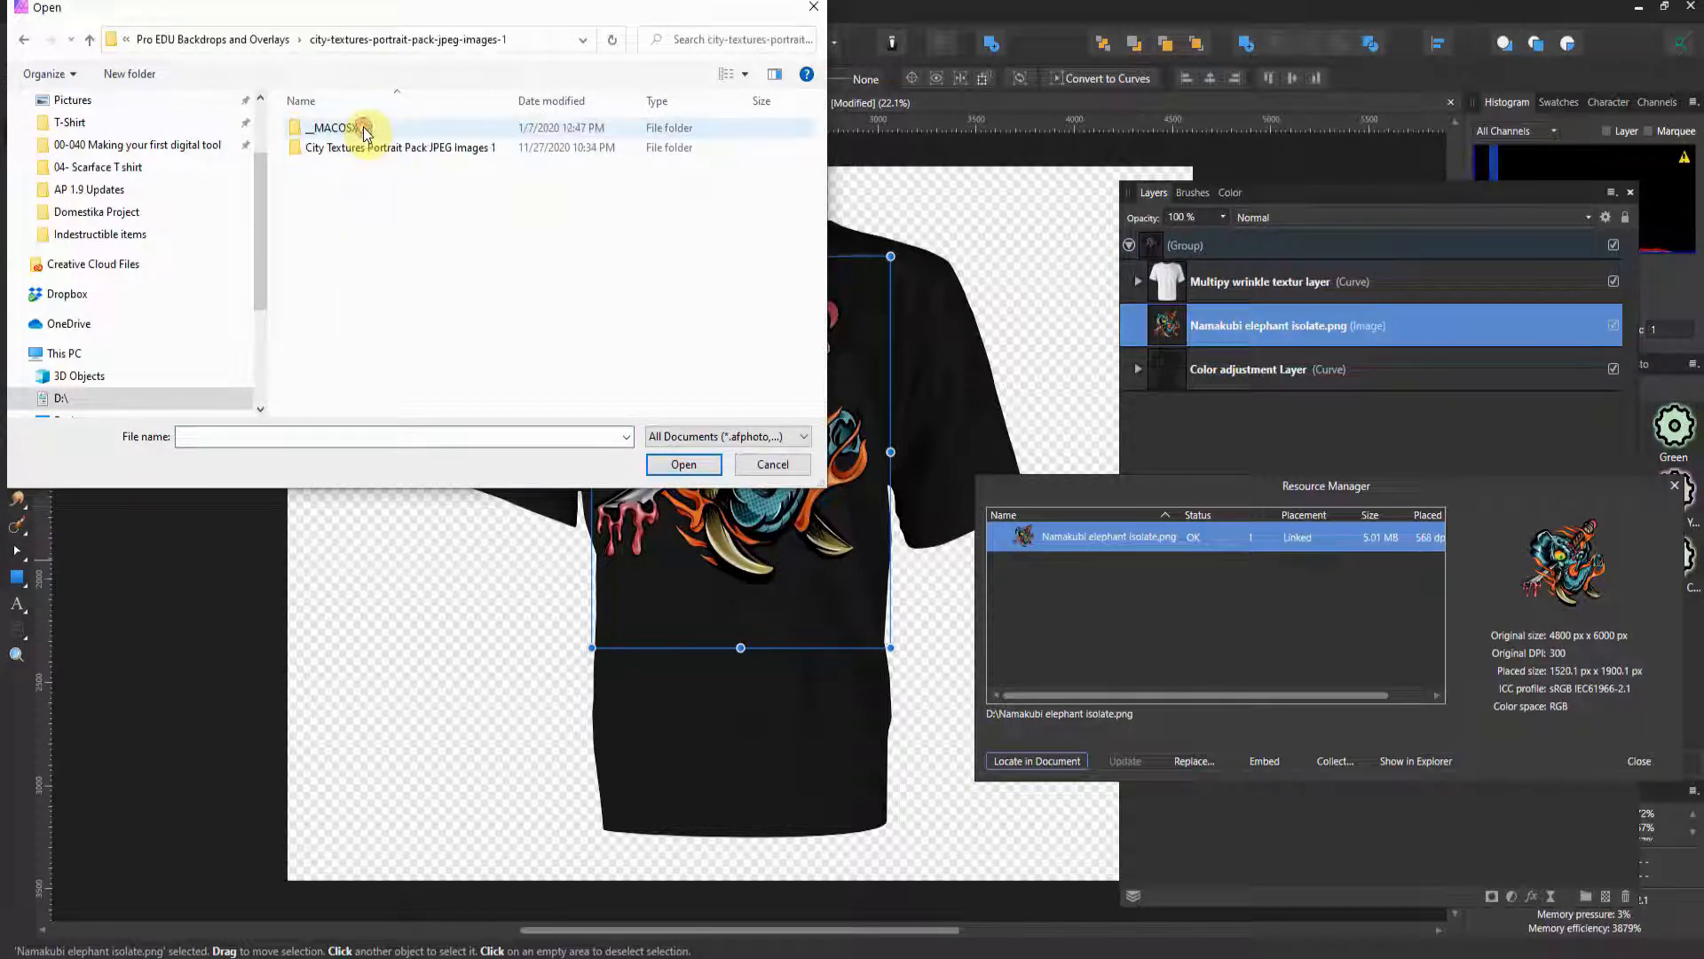
{"action": "left_click", "coordinate": [365, 151]}
{"action": "double_click", "coordinate": [365, 151]}
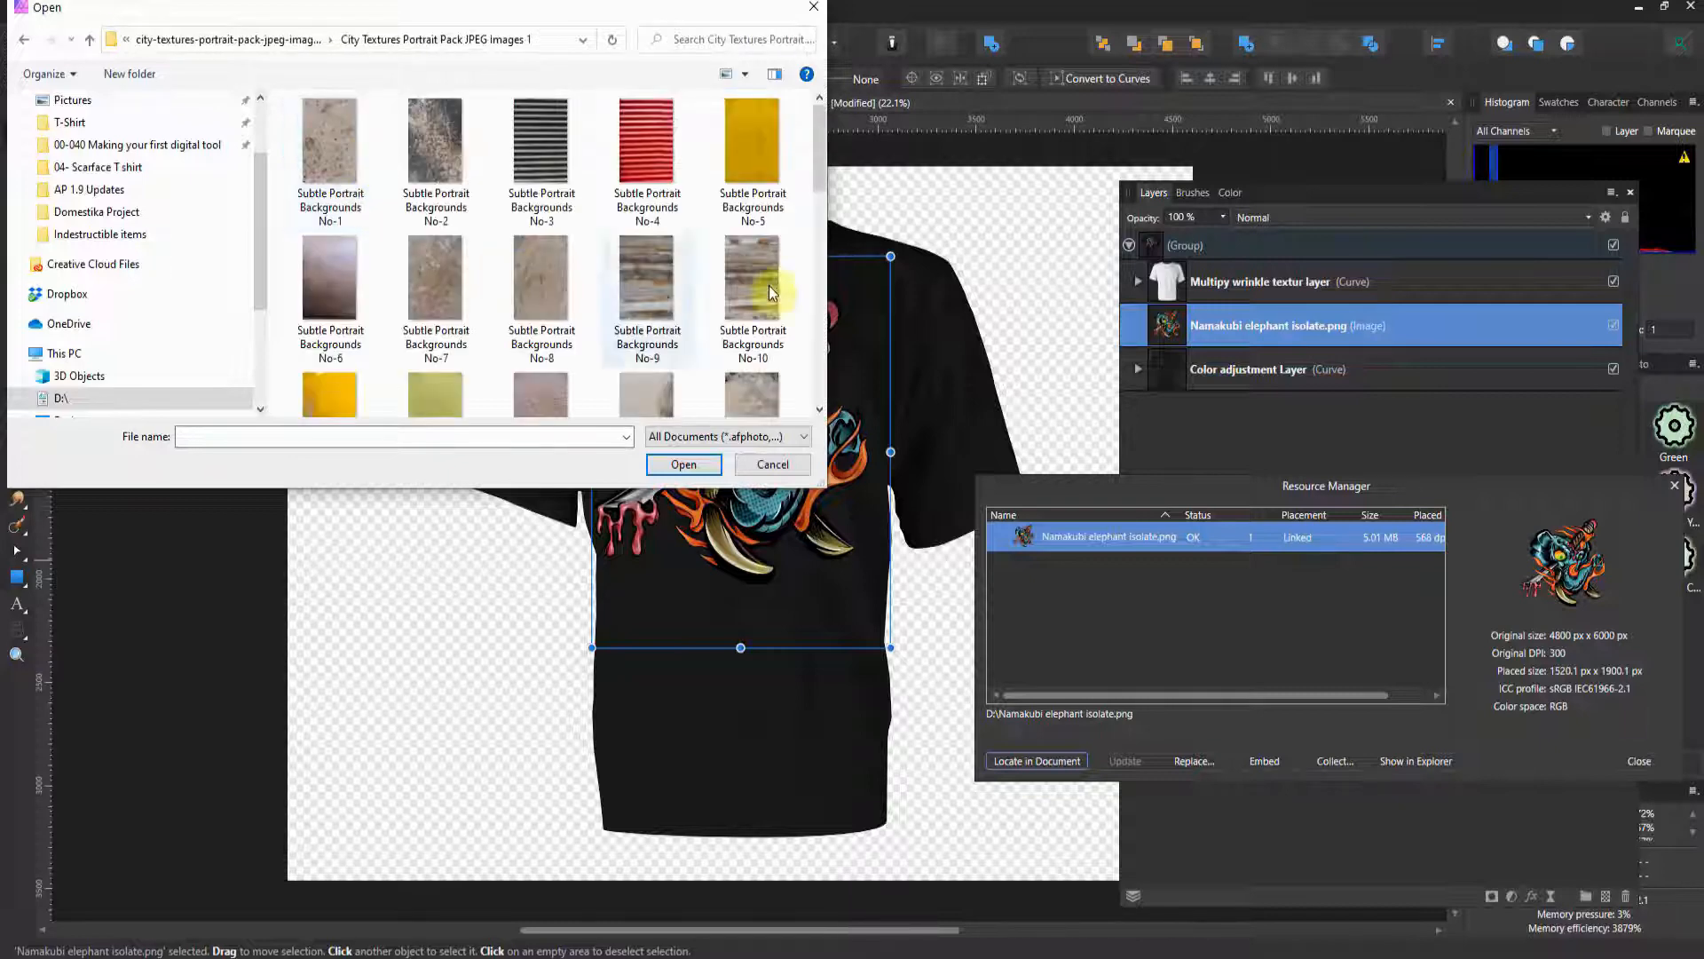
{"action": "double_click", "coordinate": [733, 161]}
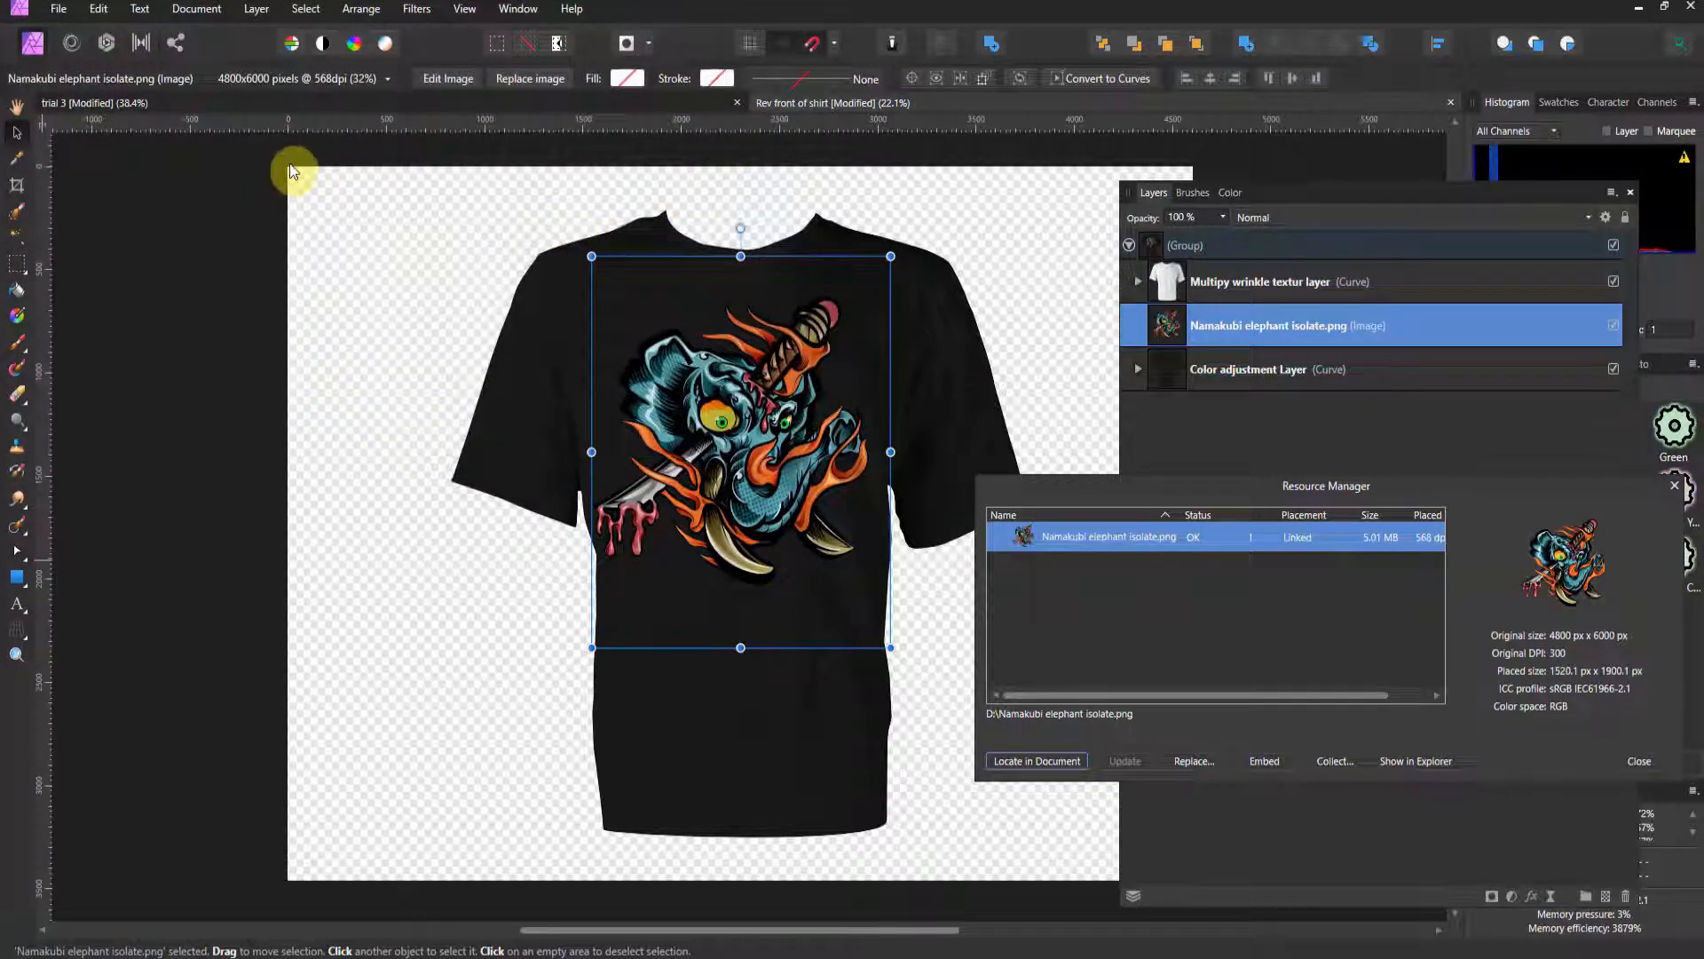
Step: Place the yellow background from the canvas's top-left corner, rotate it 90° to landscape, and realign it with that corner
{"action": "left_click_drag", "start_coordinate": [289, 167], "coordinate": [943, 673]}
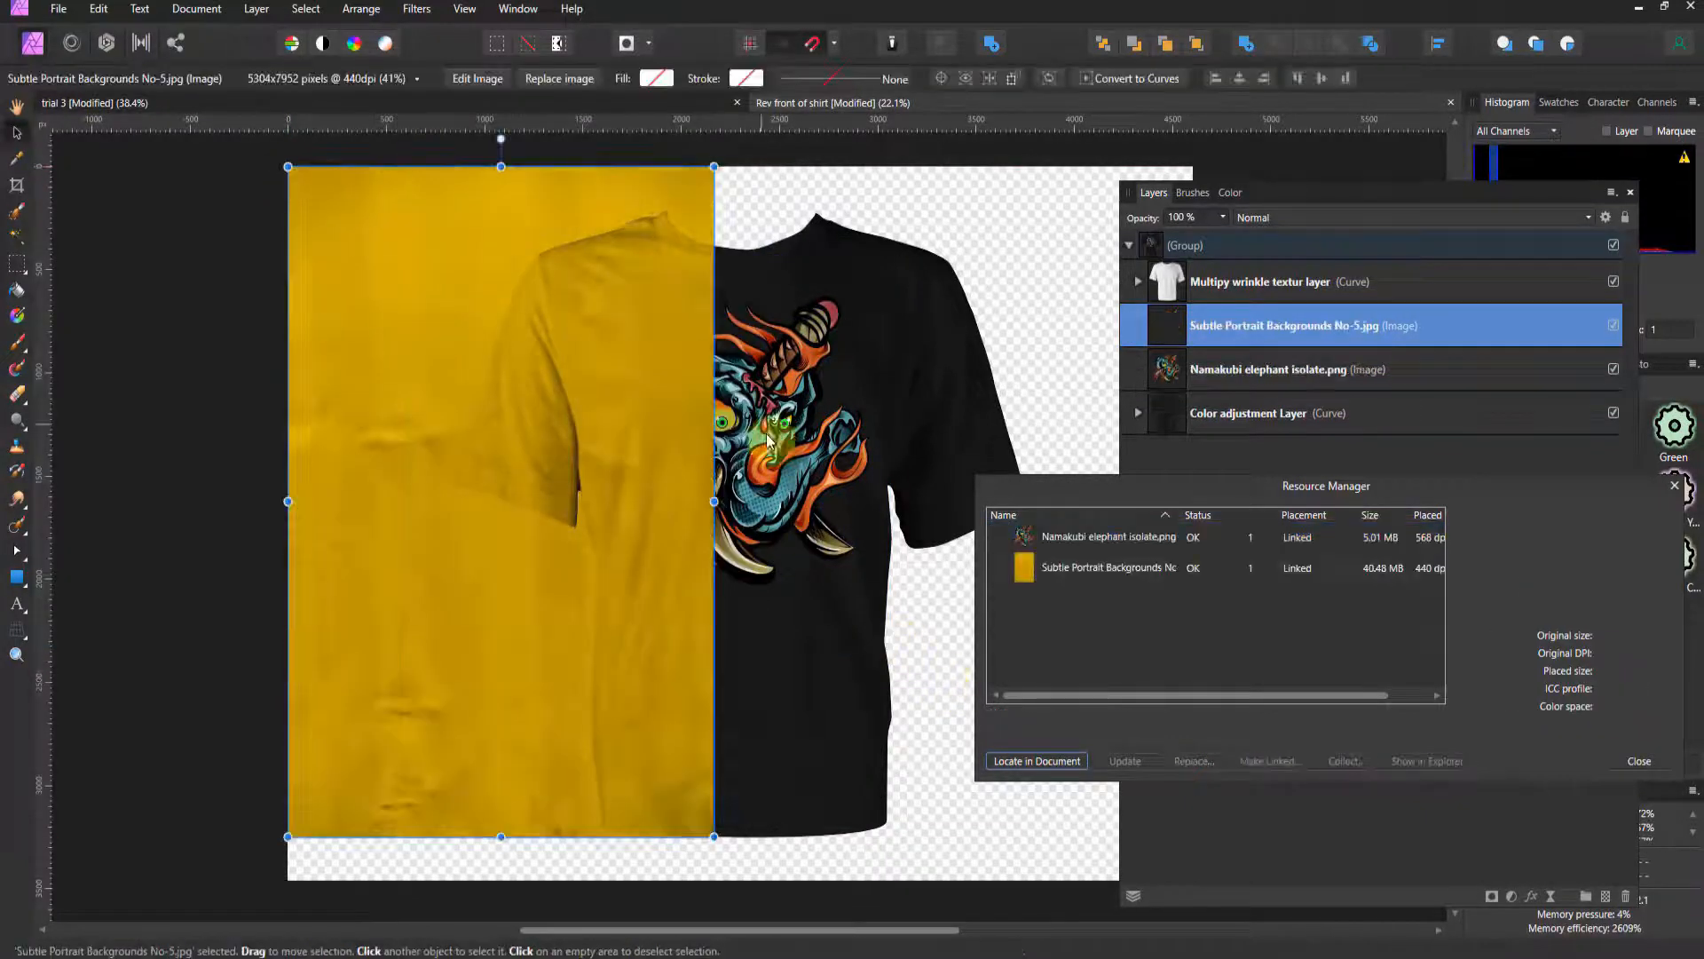
{"action": "left_click_drag", "start_coordinate": [501, 139], "coordinate": [787, 514]}
{"action": "left_click_drag", "start_coordinate": [778, 420], "coordinate": [837, 396]}
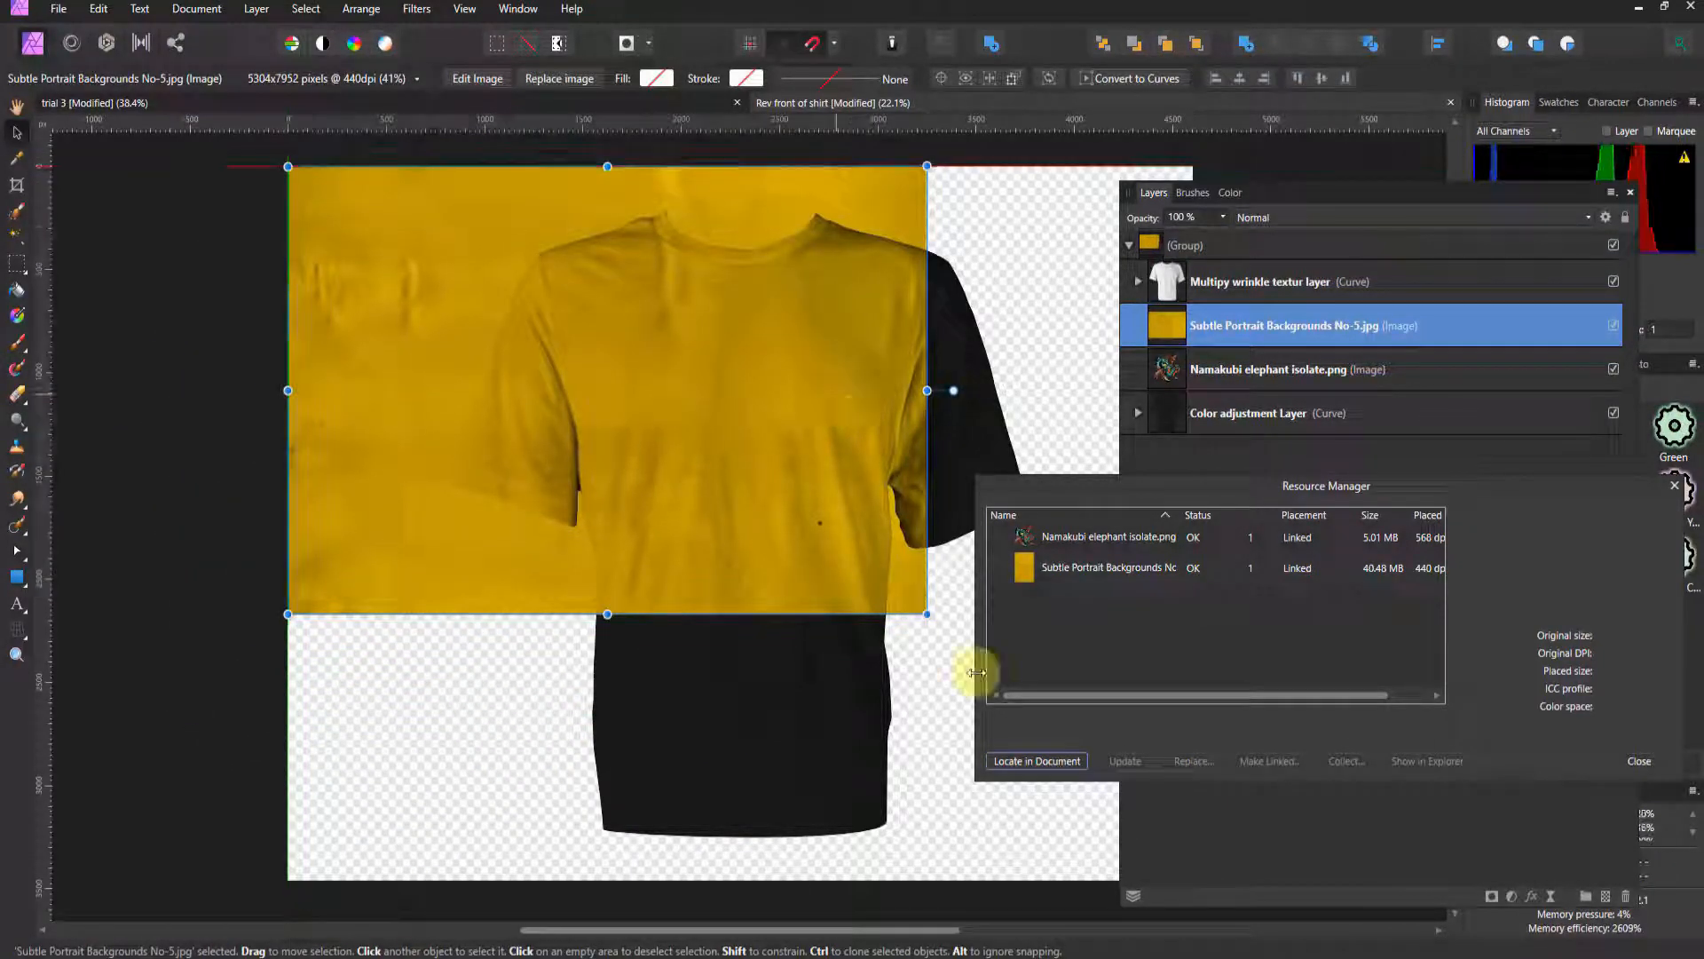
Step: Enlarge the yellow background to about 5105 × 3634 px to cover the canvas, and move its layer below Color adjustment Layer
{"action": "left_click_drag", "start_coordinate": [927, 613], "coordinate": [891, 737]}
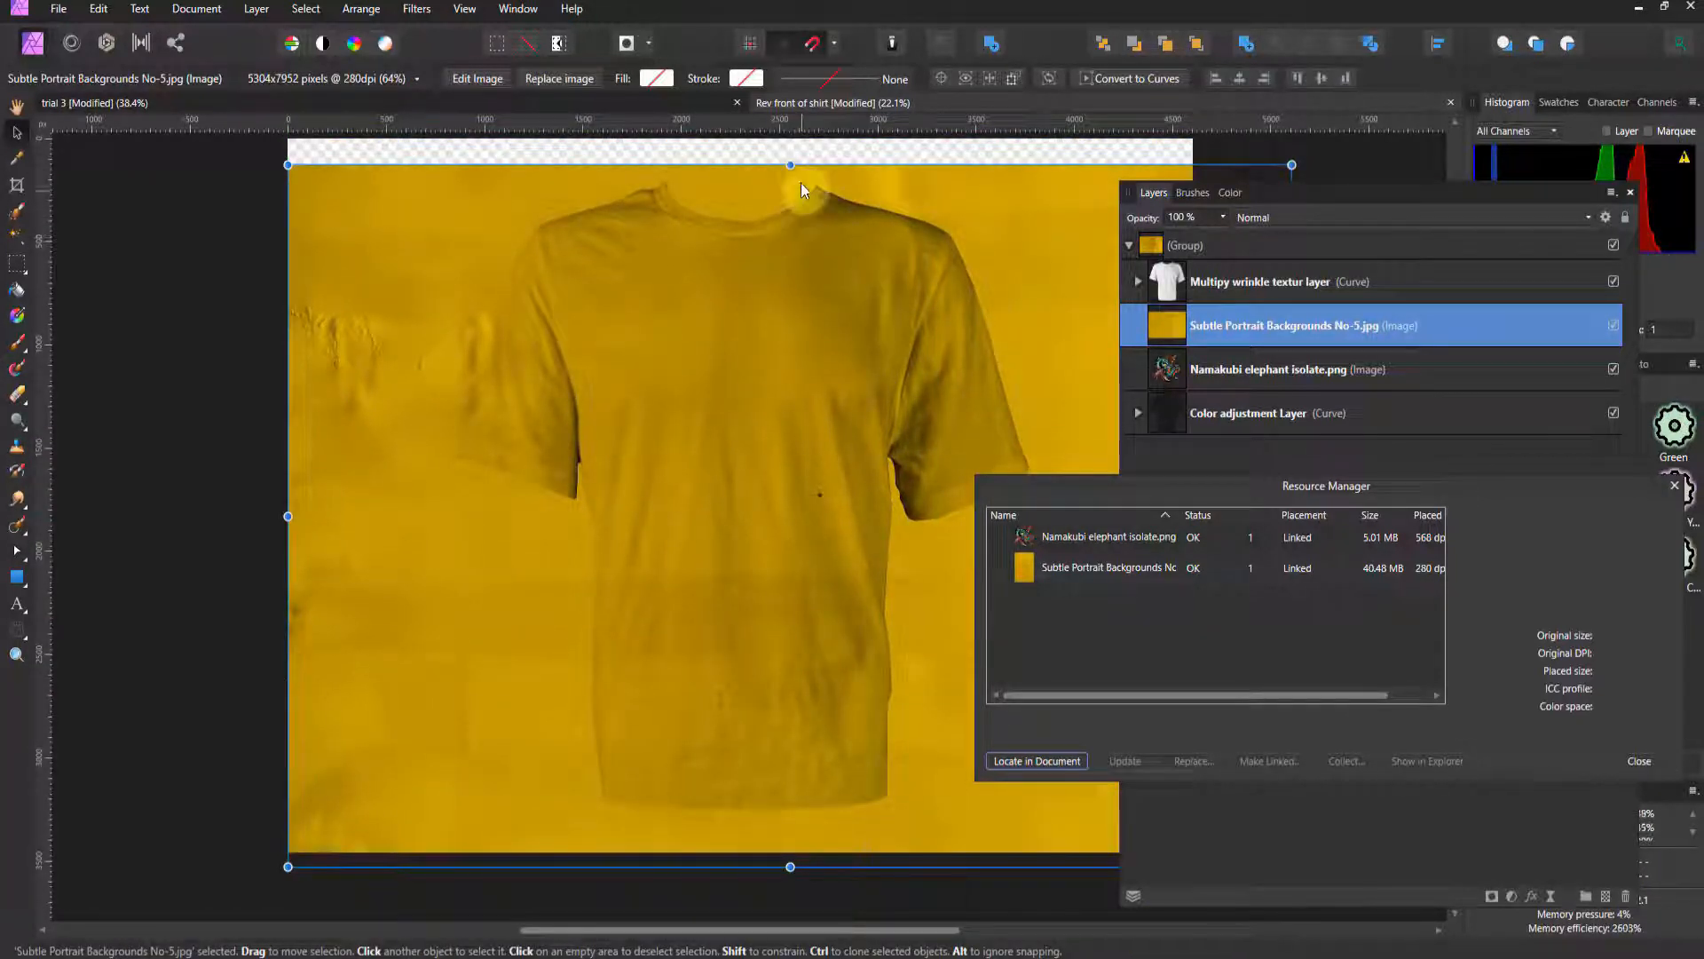
{"action": "left_click_drag", "start_coordinate": [790, 165], "coordinate": [787, 137]}
{"action": "left_click", "coordinate": [1165, 328]}
{"action": "left_click_drag", "start_coordinate": [1166, 328], "coordinate": [1179, 439]}
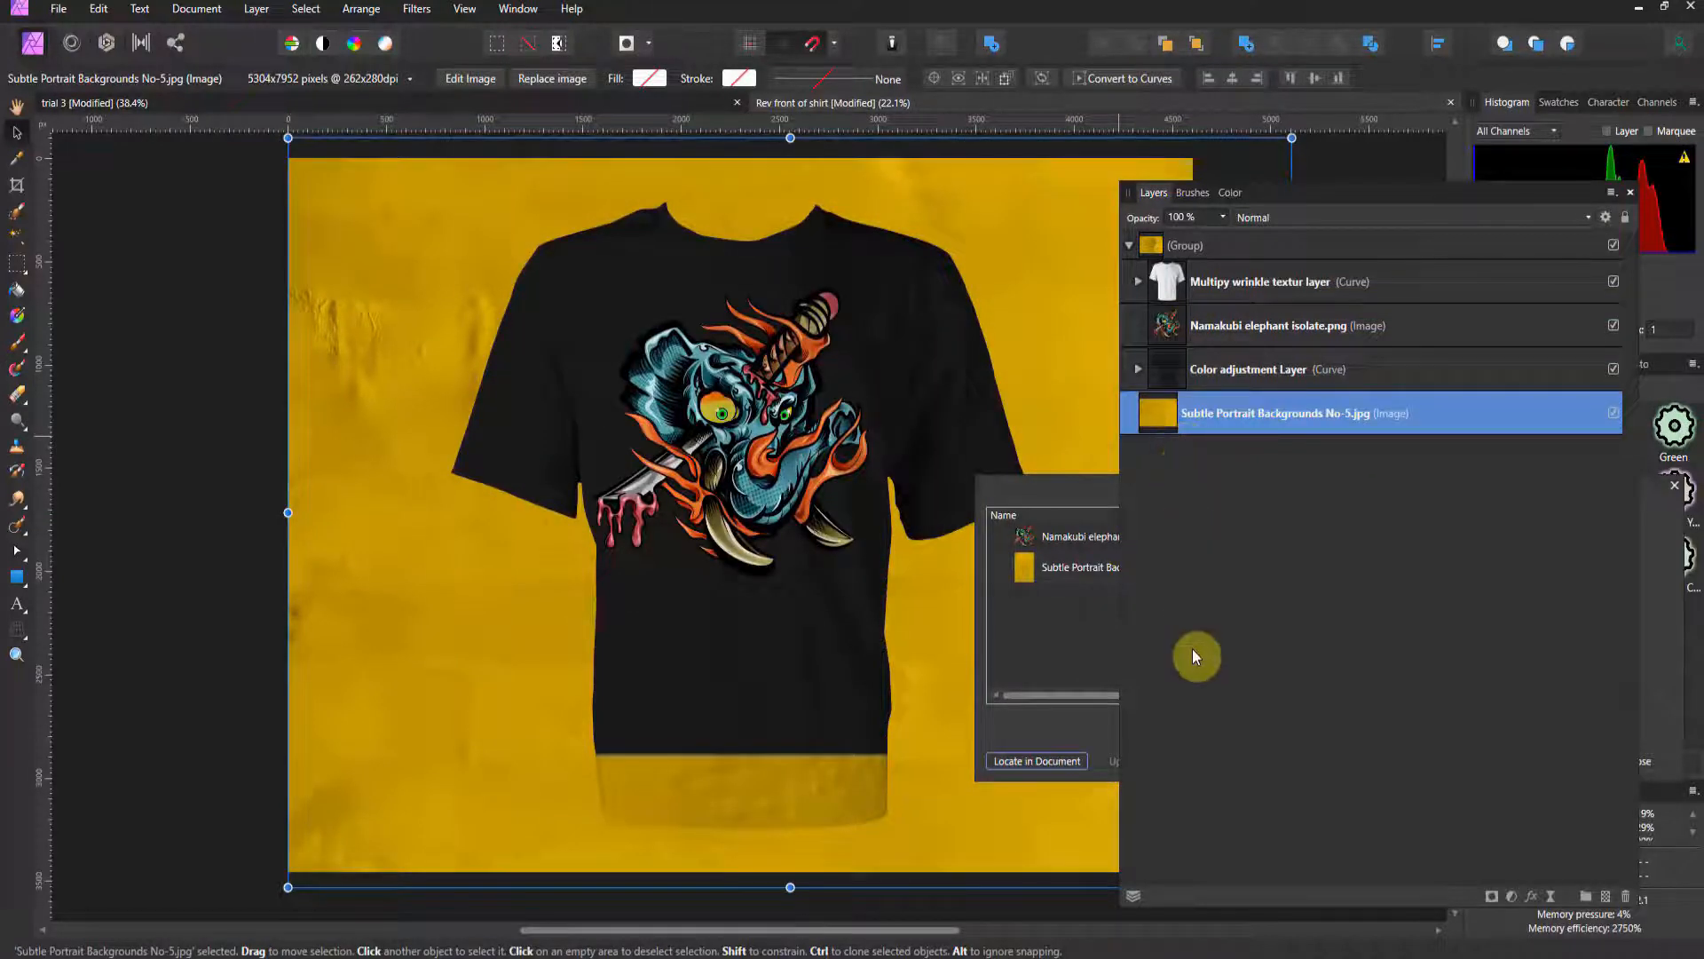
Step: Examine the file paths, placement types and placed DPI of both linked images in the Resource Manager
{"action": "left_click", "coordinate": [1099, 508]}
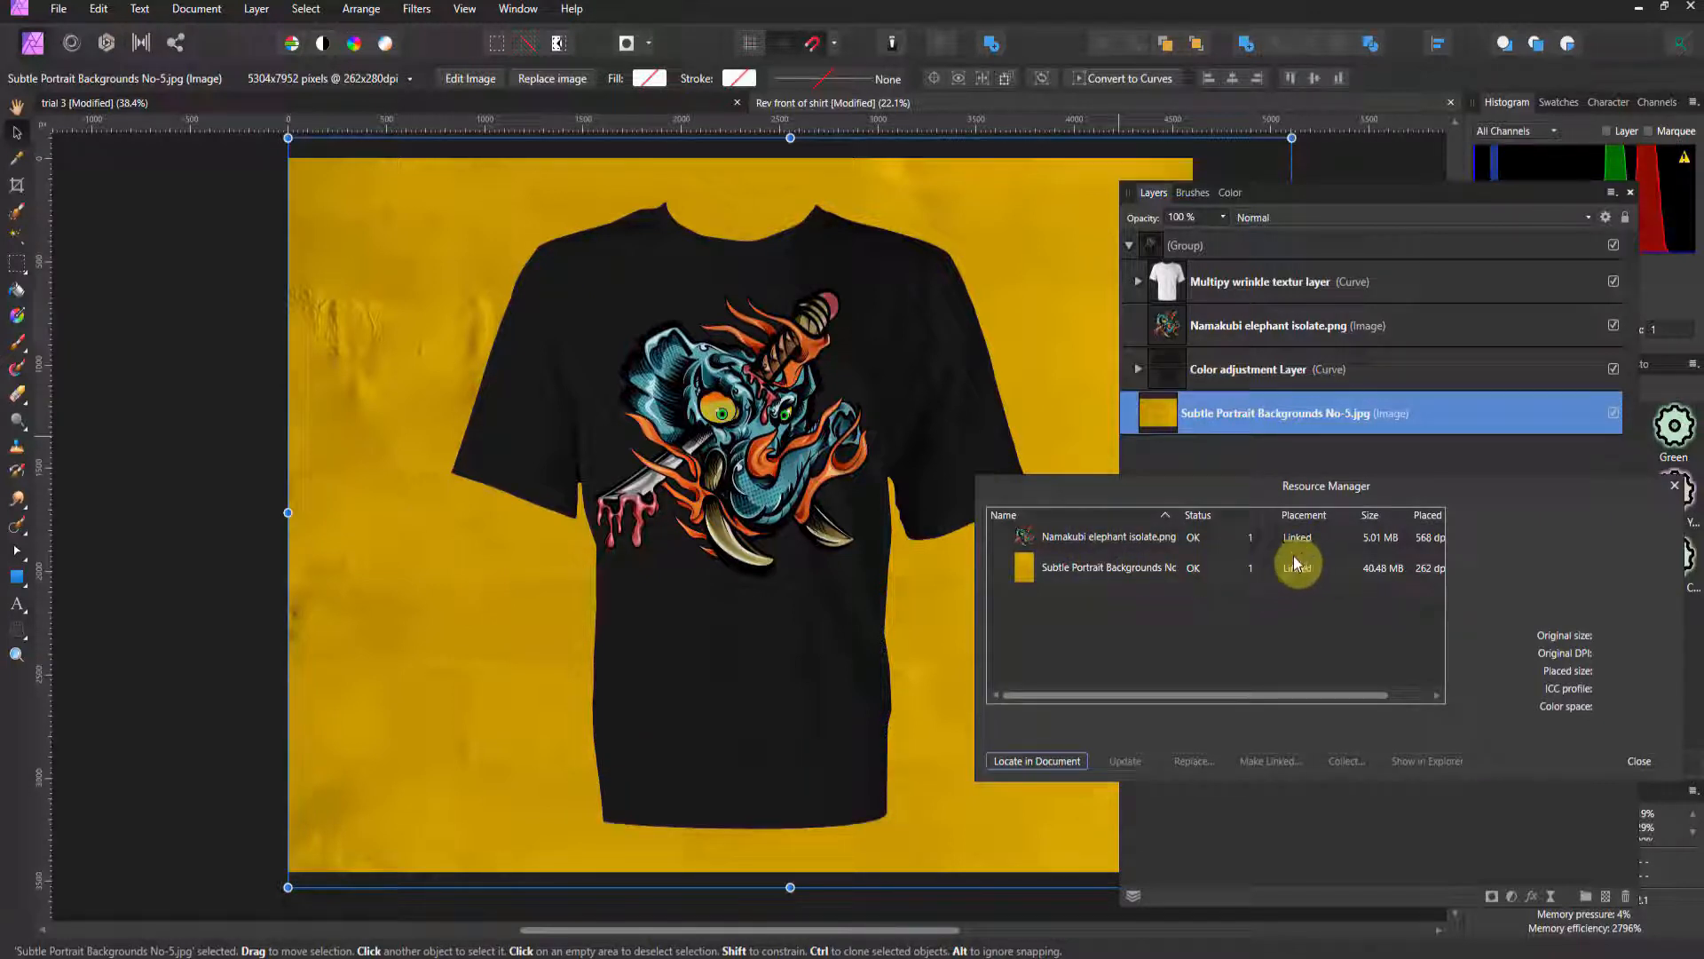
{"action": "left_click", "coordinate": [1132, 567]}
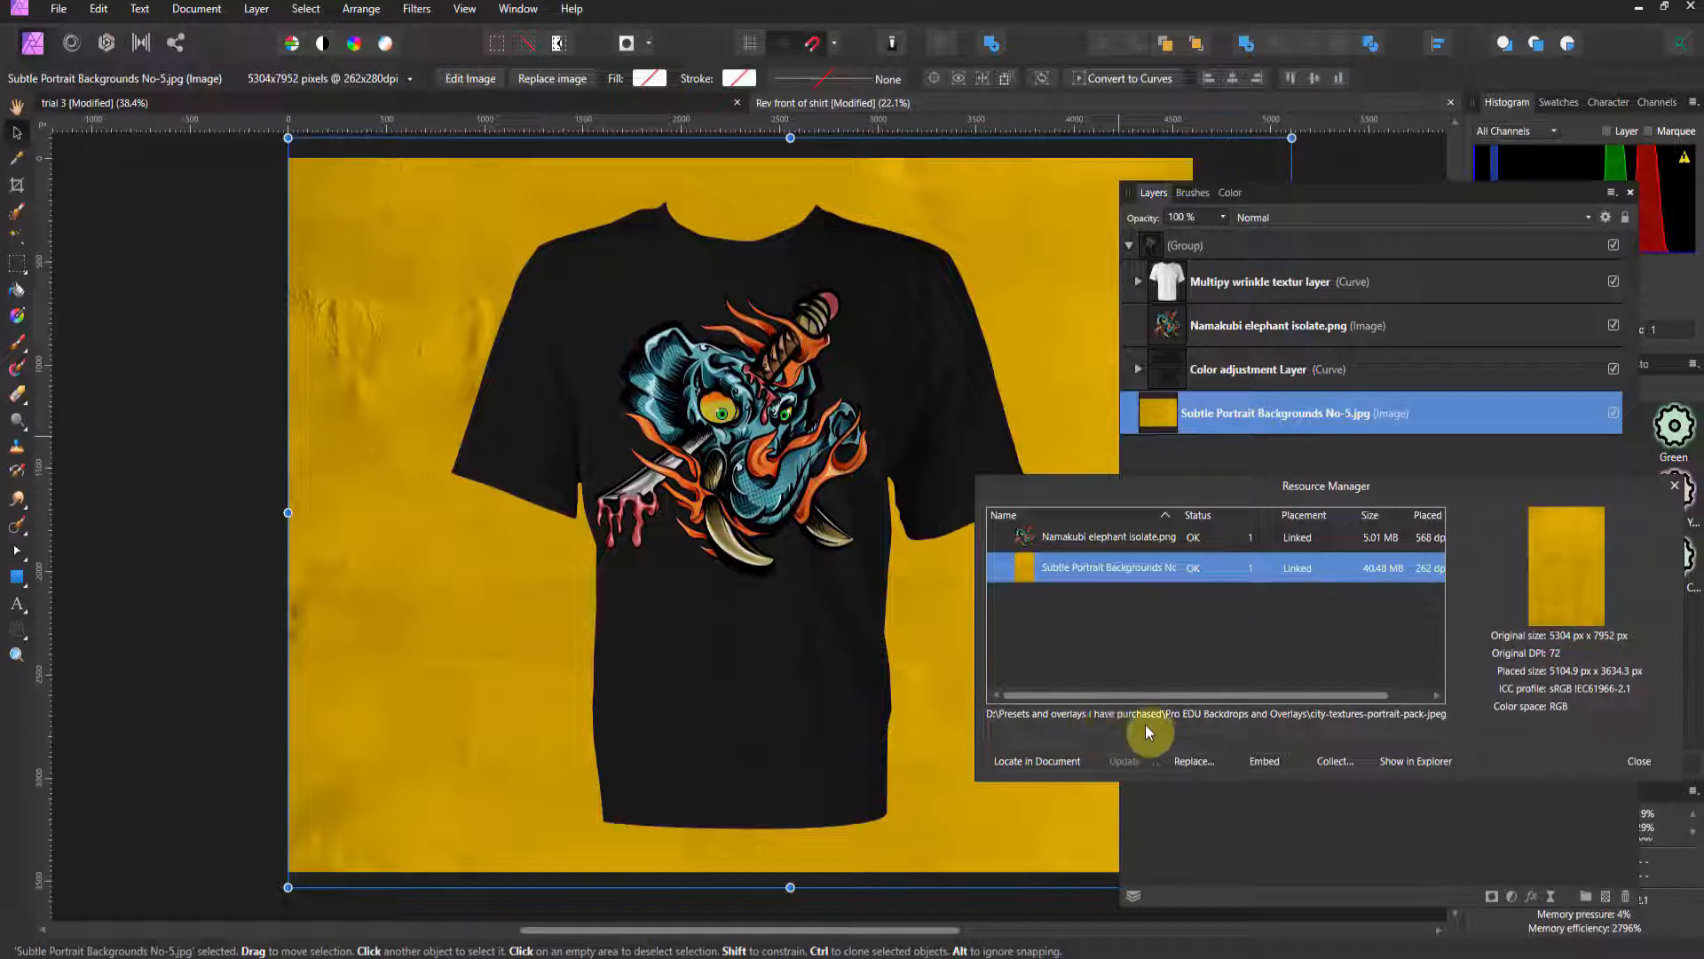
{"action": "key", "text": "Up"}
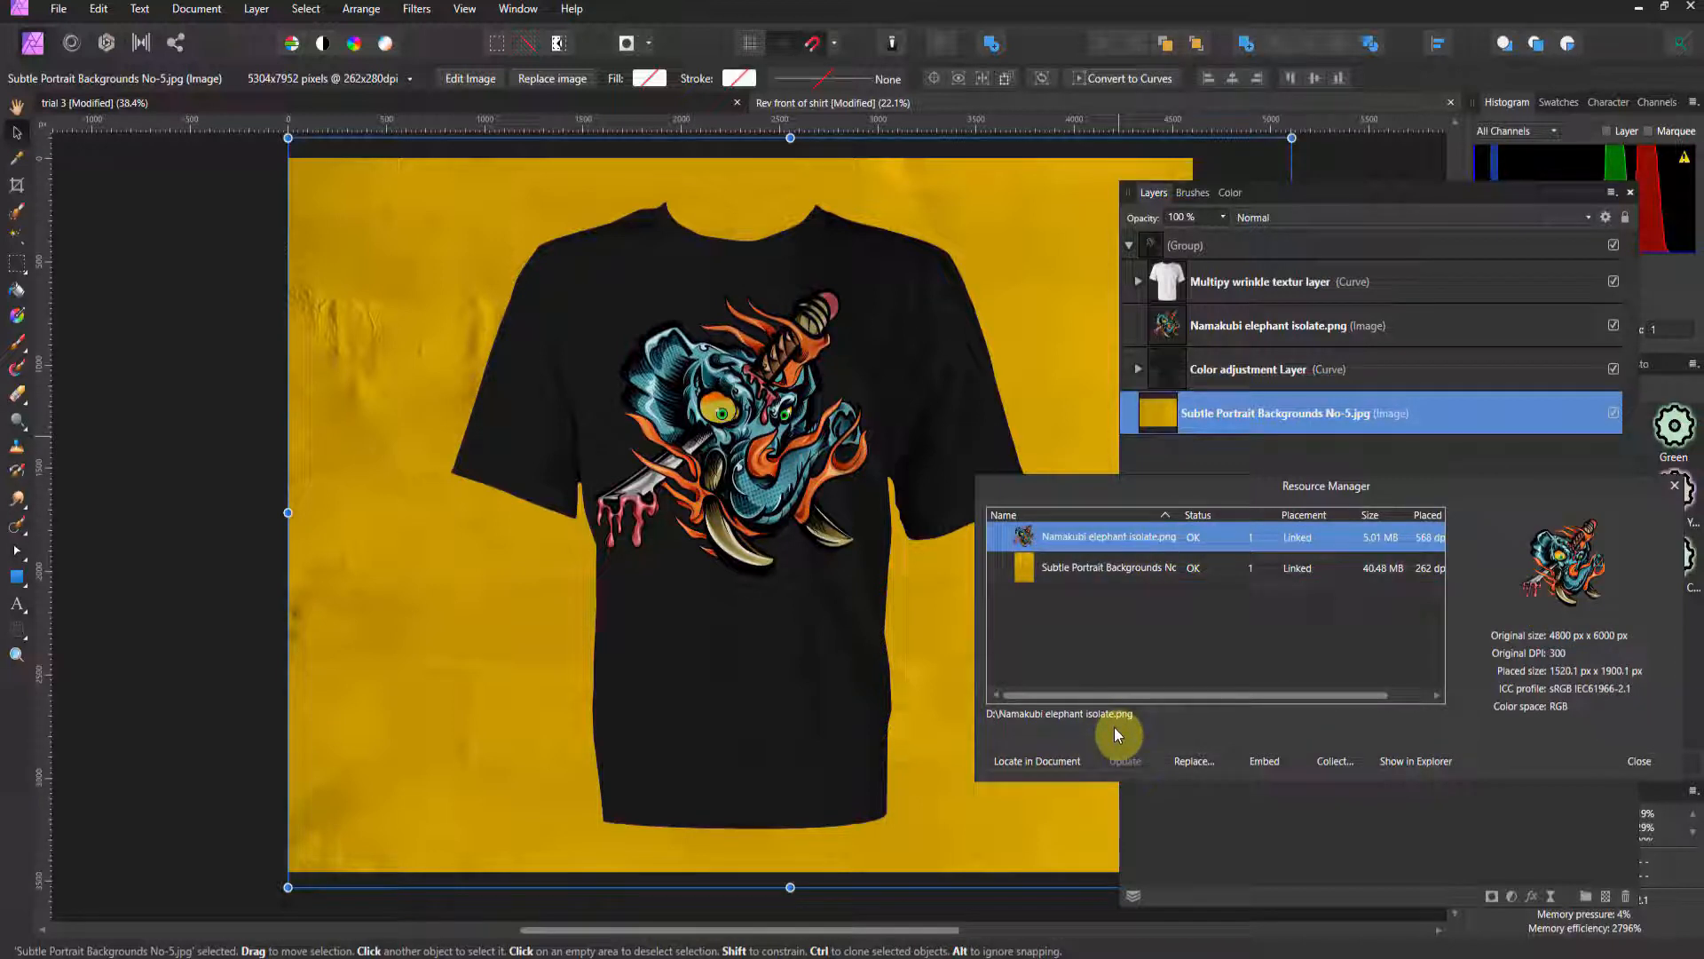
{"action": "left_click_drag", "start_coordinate": [1150, 697], "coordinate": [1184, 695]}
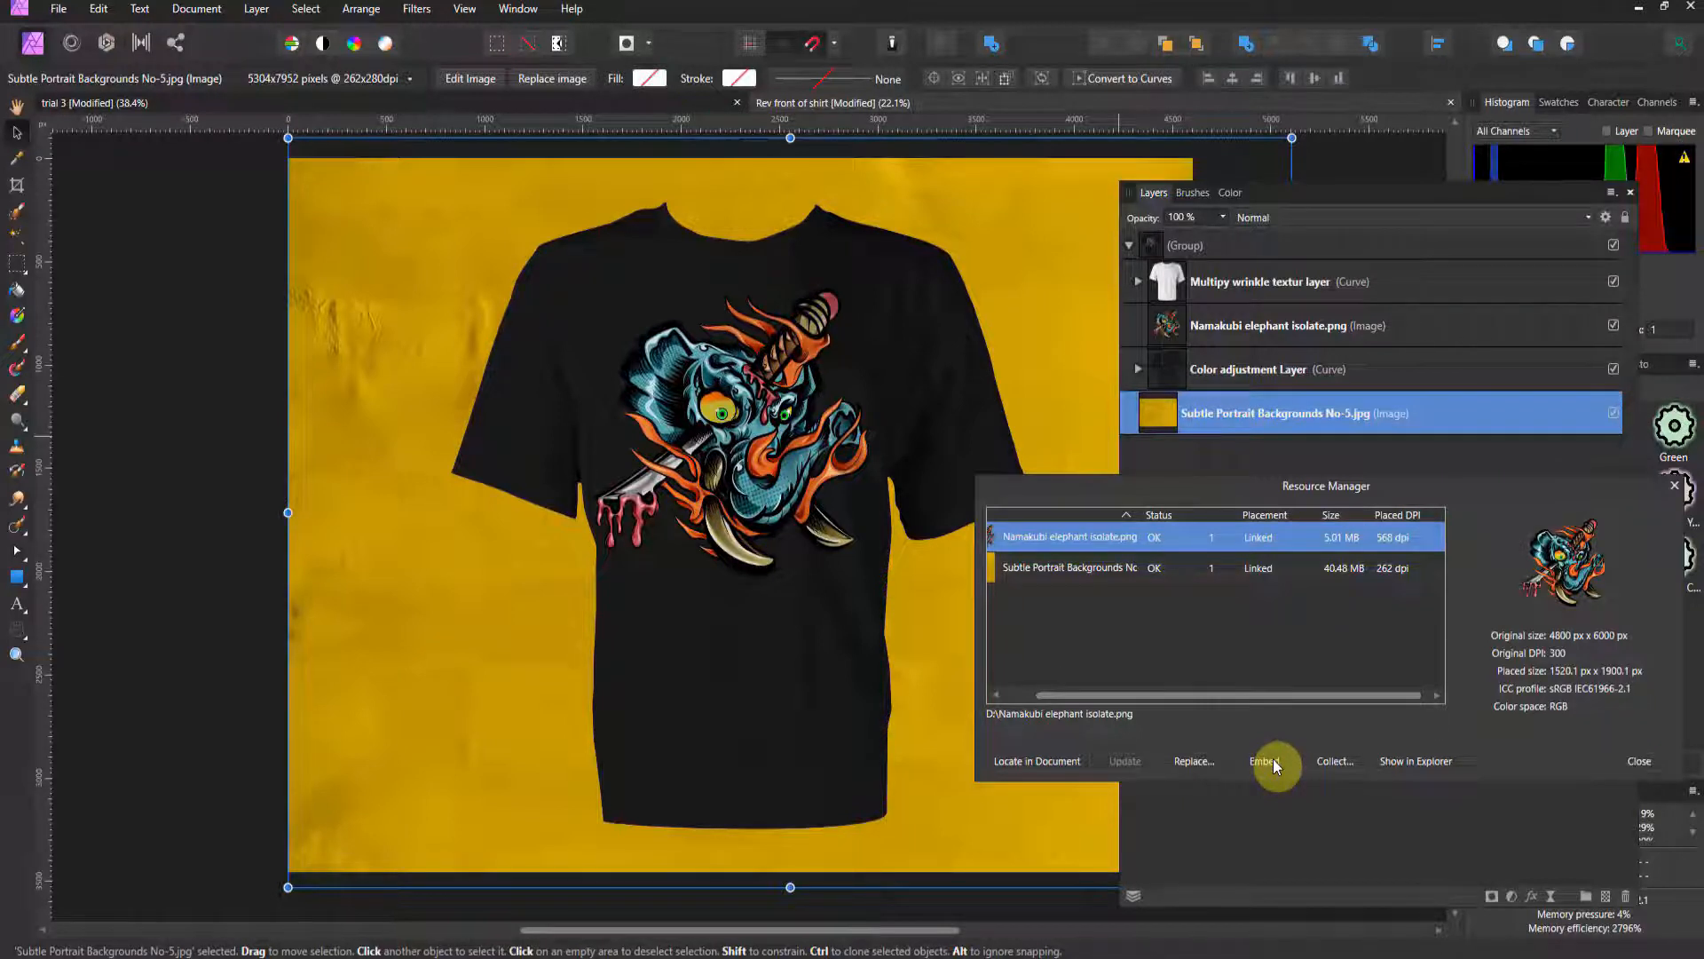
{"action": "left_click", "coordinate": [1034, 566]}
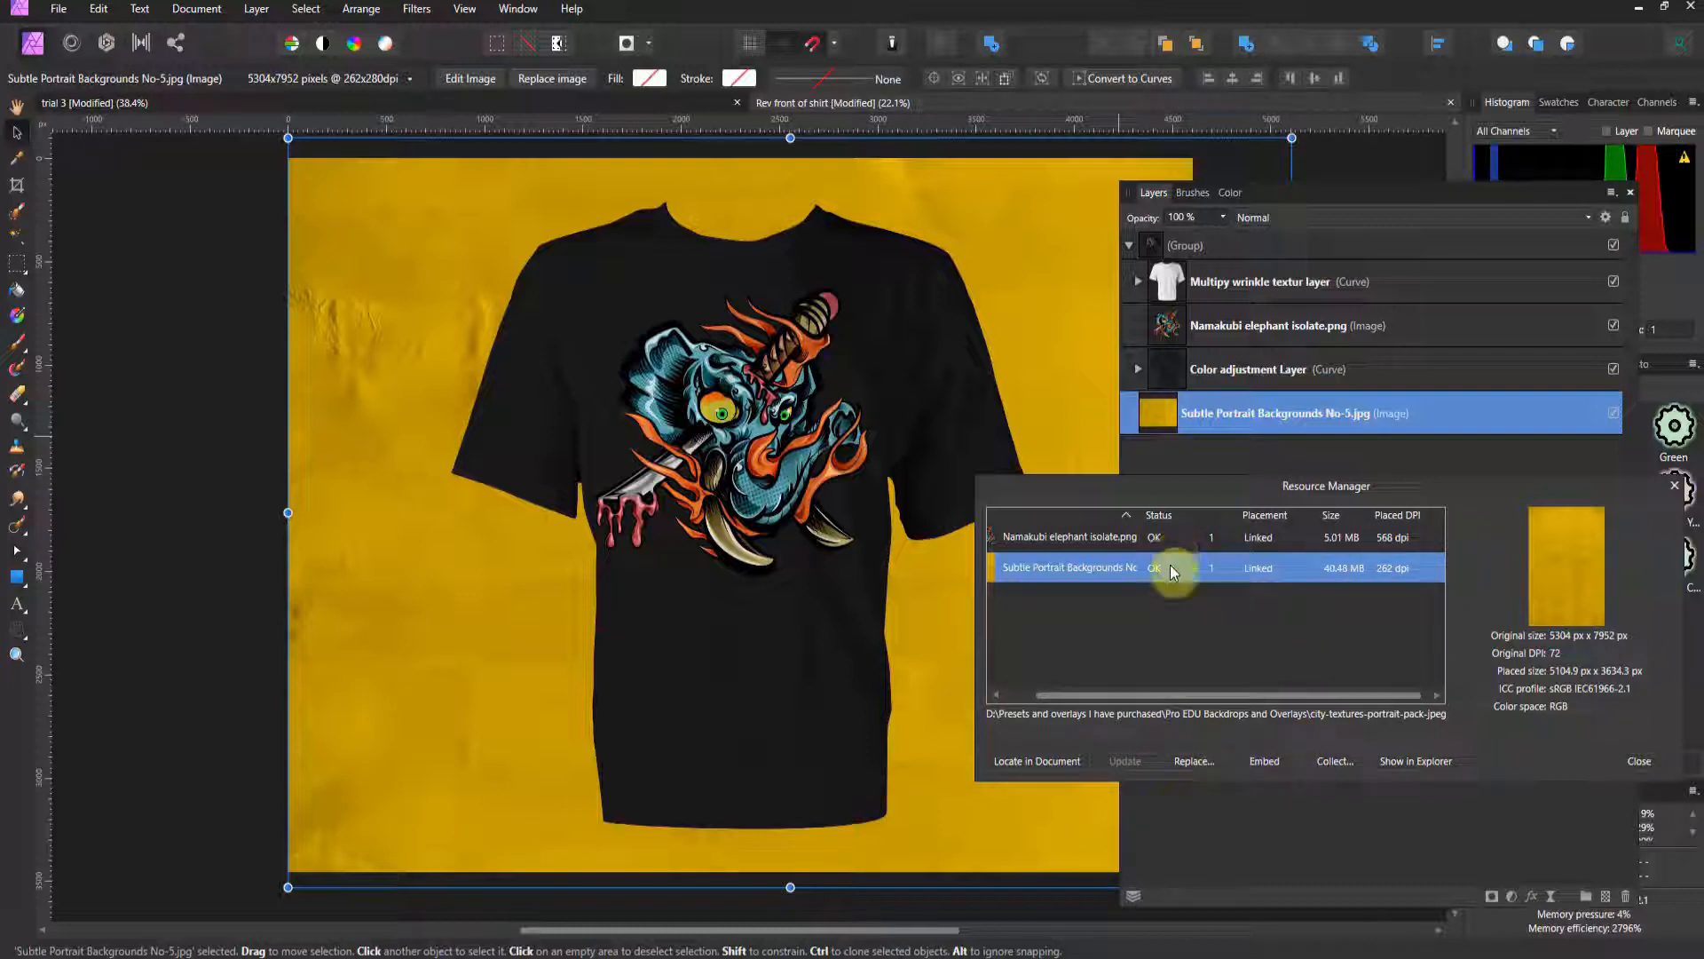
{"action": "left_click", "coordinate": [1332, 761]}
{"action": "key", "text": "Escape"}
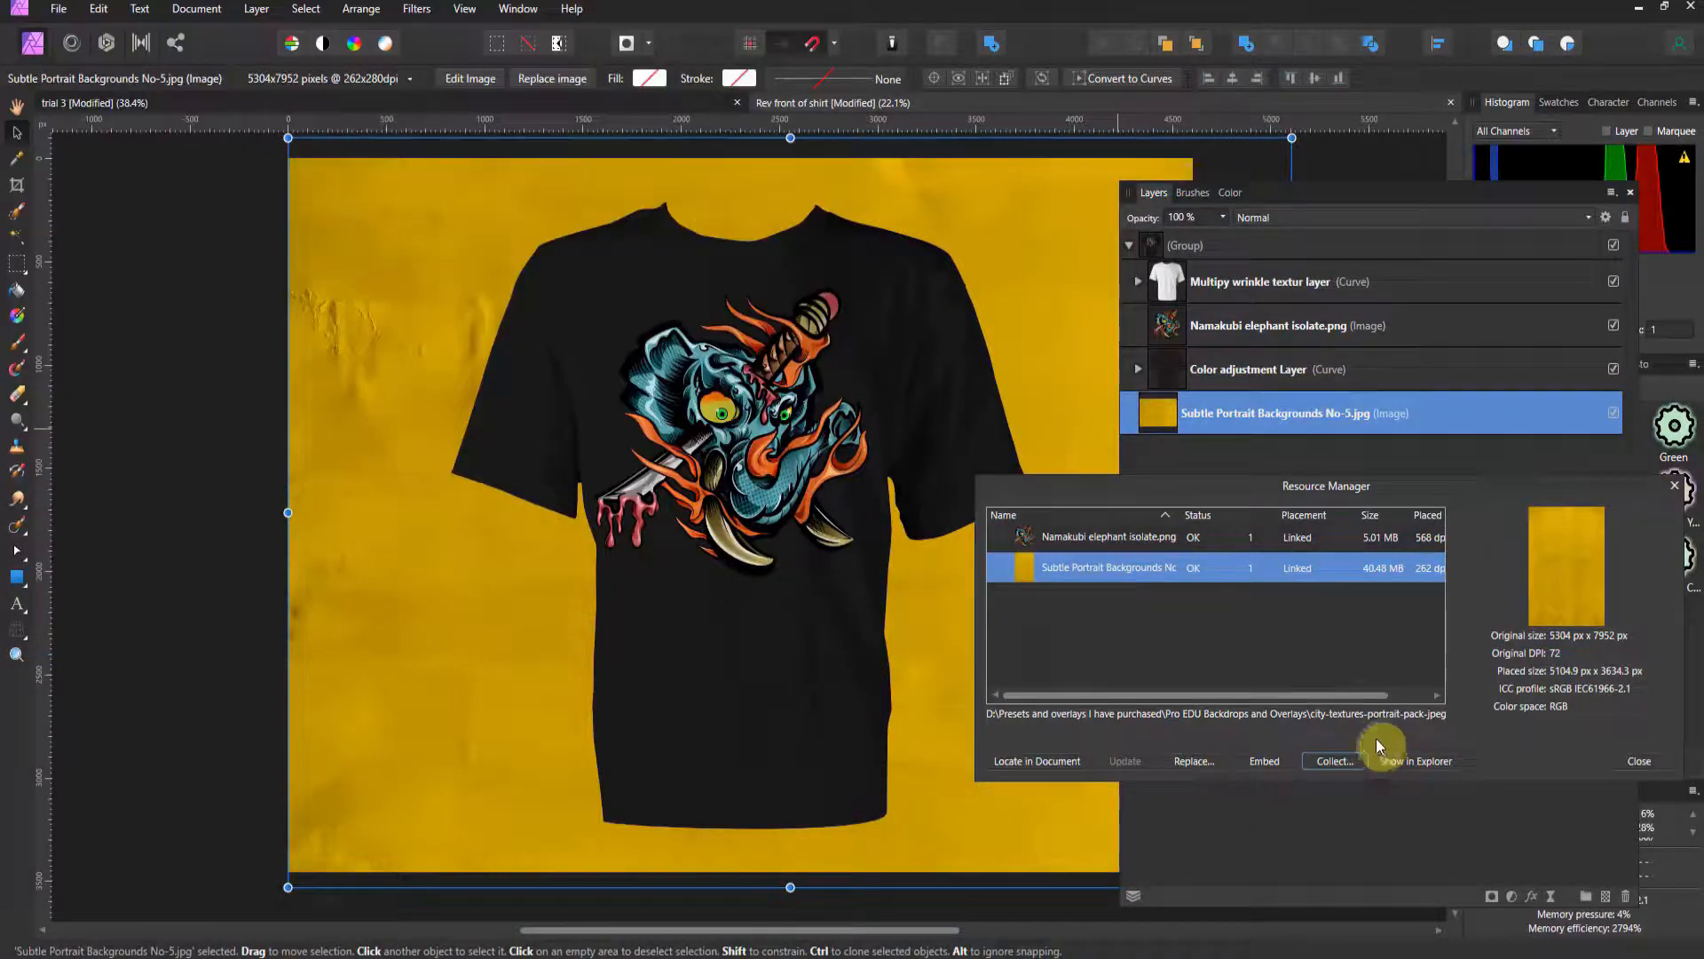
Step: Collect both linked images, Namakubi elephant isolate and Subtle Portrait Backgrounds No-5, into the City Textures Portrait Pack JPEG Images 1 folder
{"action": "left_click", "coordinate": [1169, 534]}
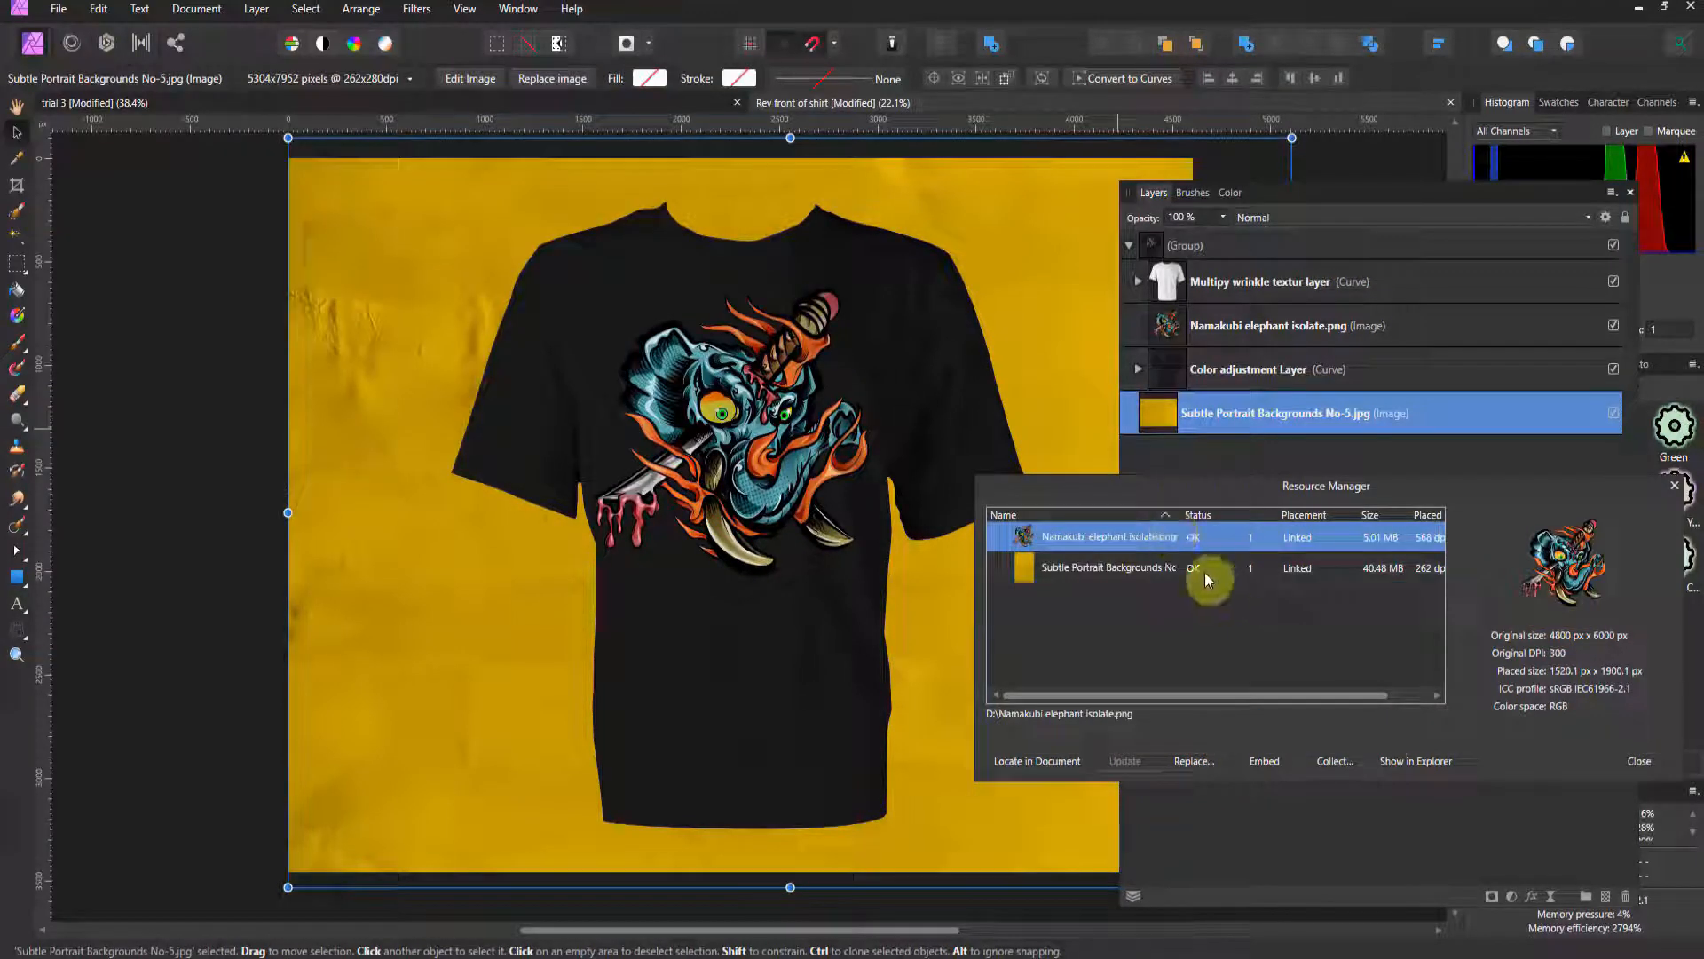
{"action": "left_click", "coordinate": [1173, 566], "text": "shift"}
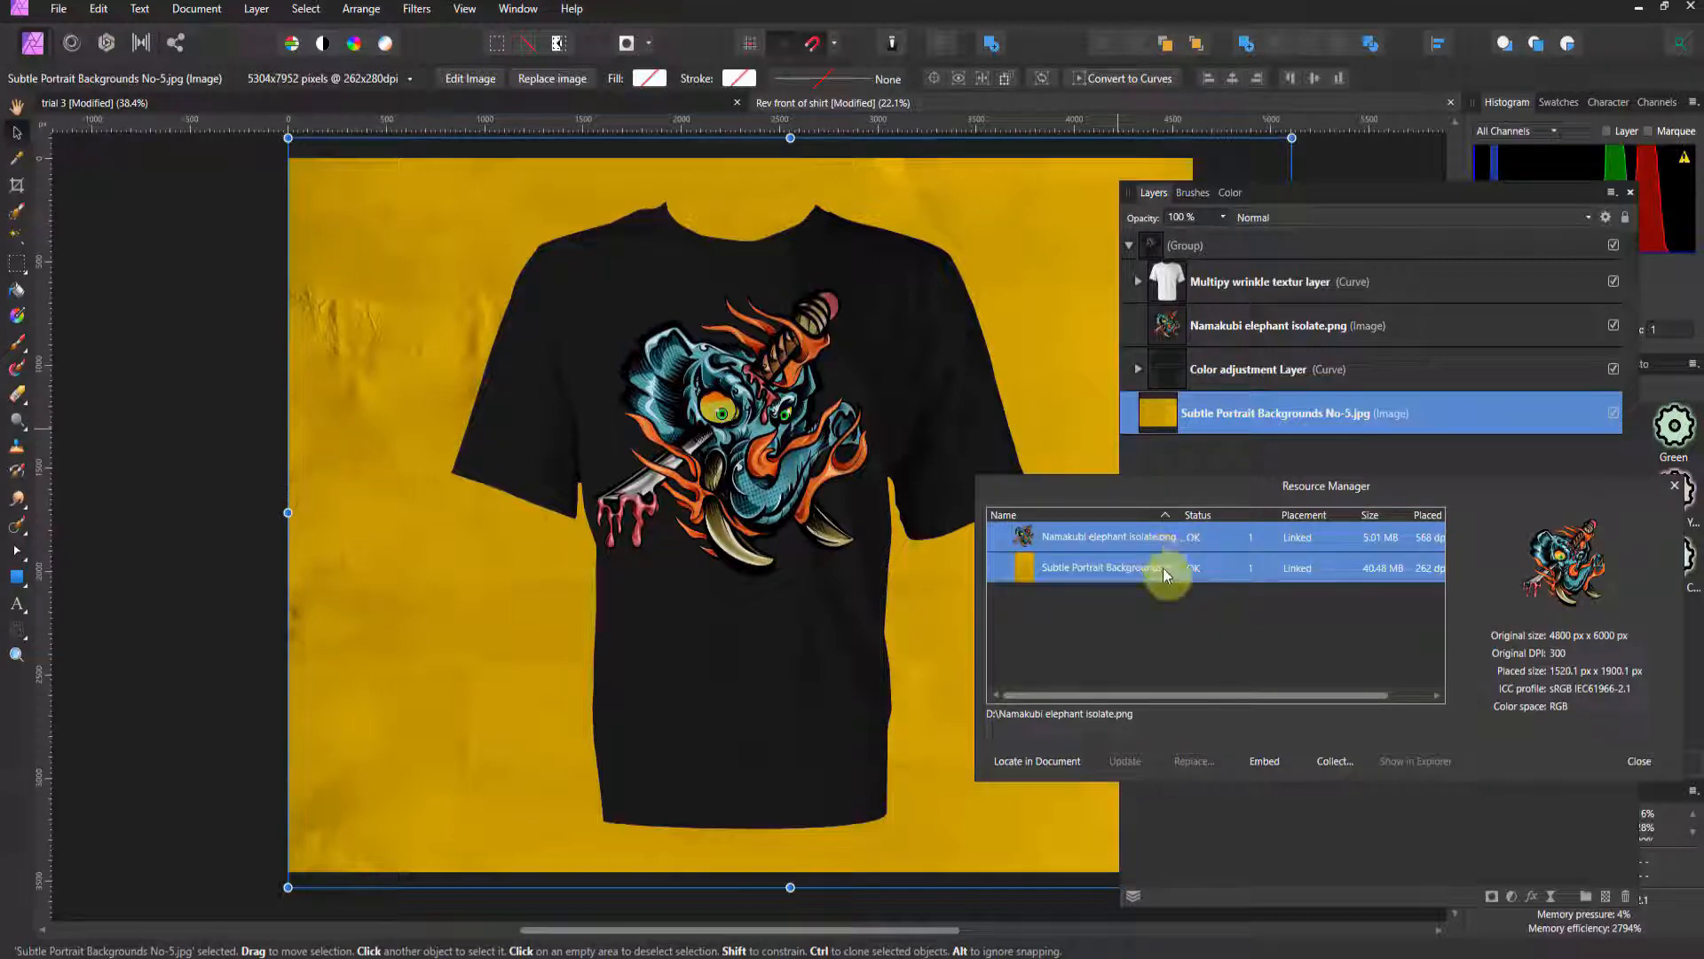
{"action": "left_click", "coordinate": [1329, 761]}
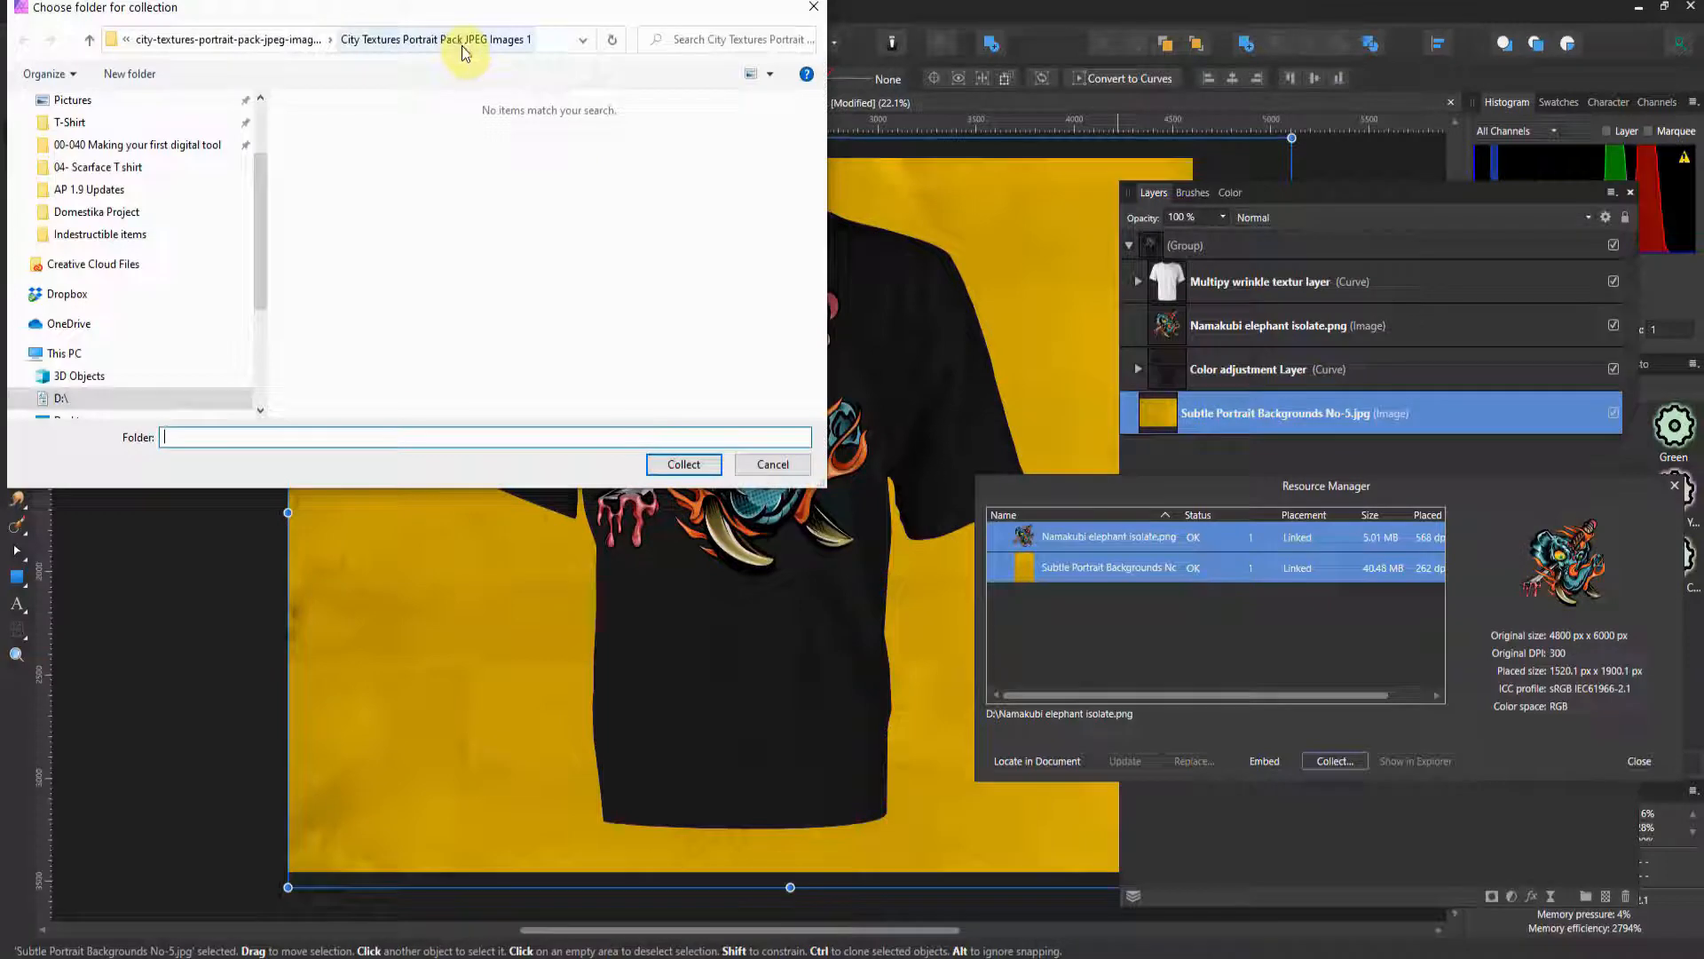
{"action": "left_click", "coordinate": [683, 464]}
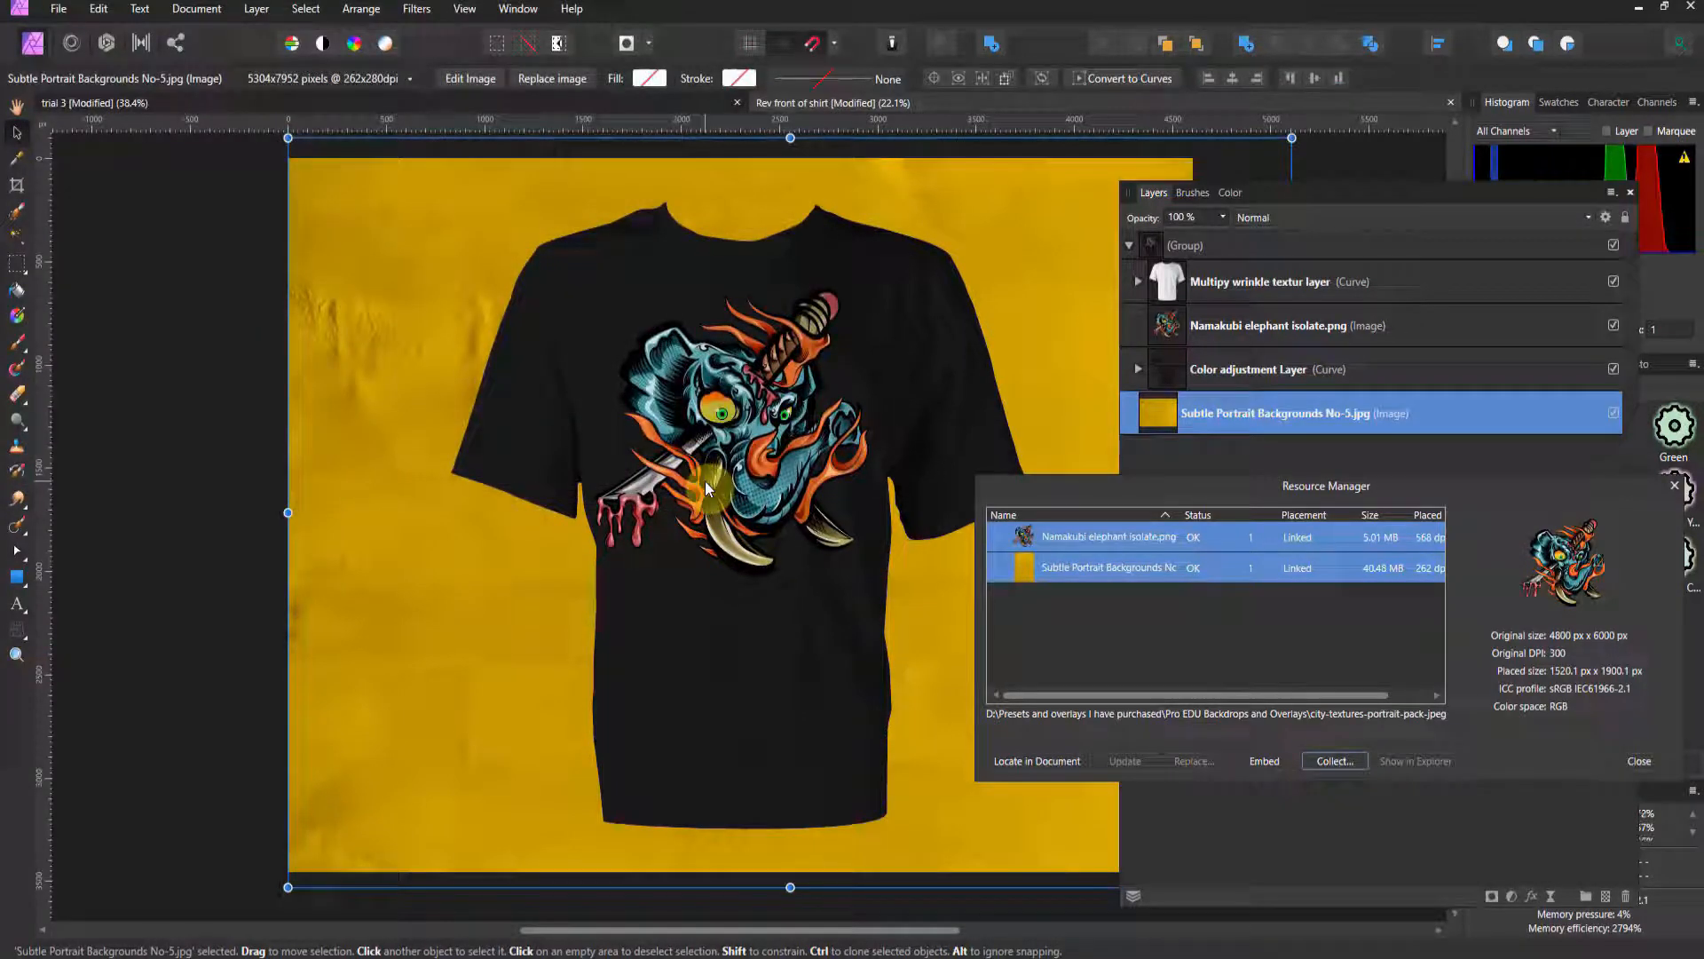
Step: Switch to File Explorer and examine City Textures Portrait Pack JPEG Images 1, within D:\'s Pro EDU Backdrops and Overlays, for both collected images
{"action": "left_click", "coordinate": [679, 955]}
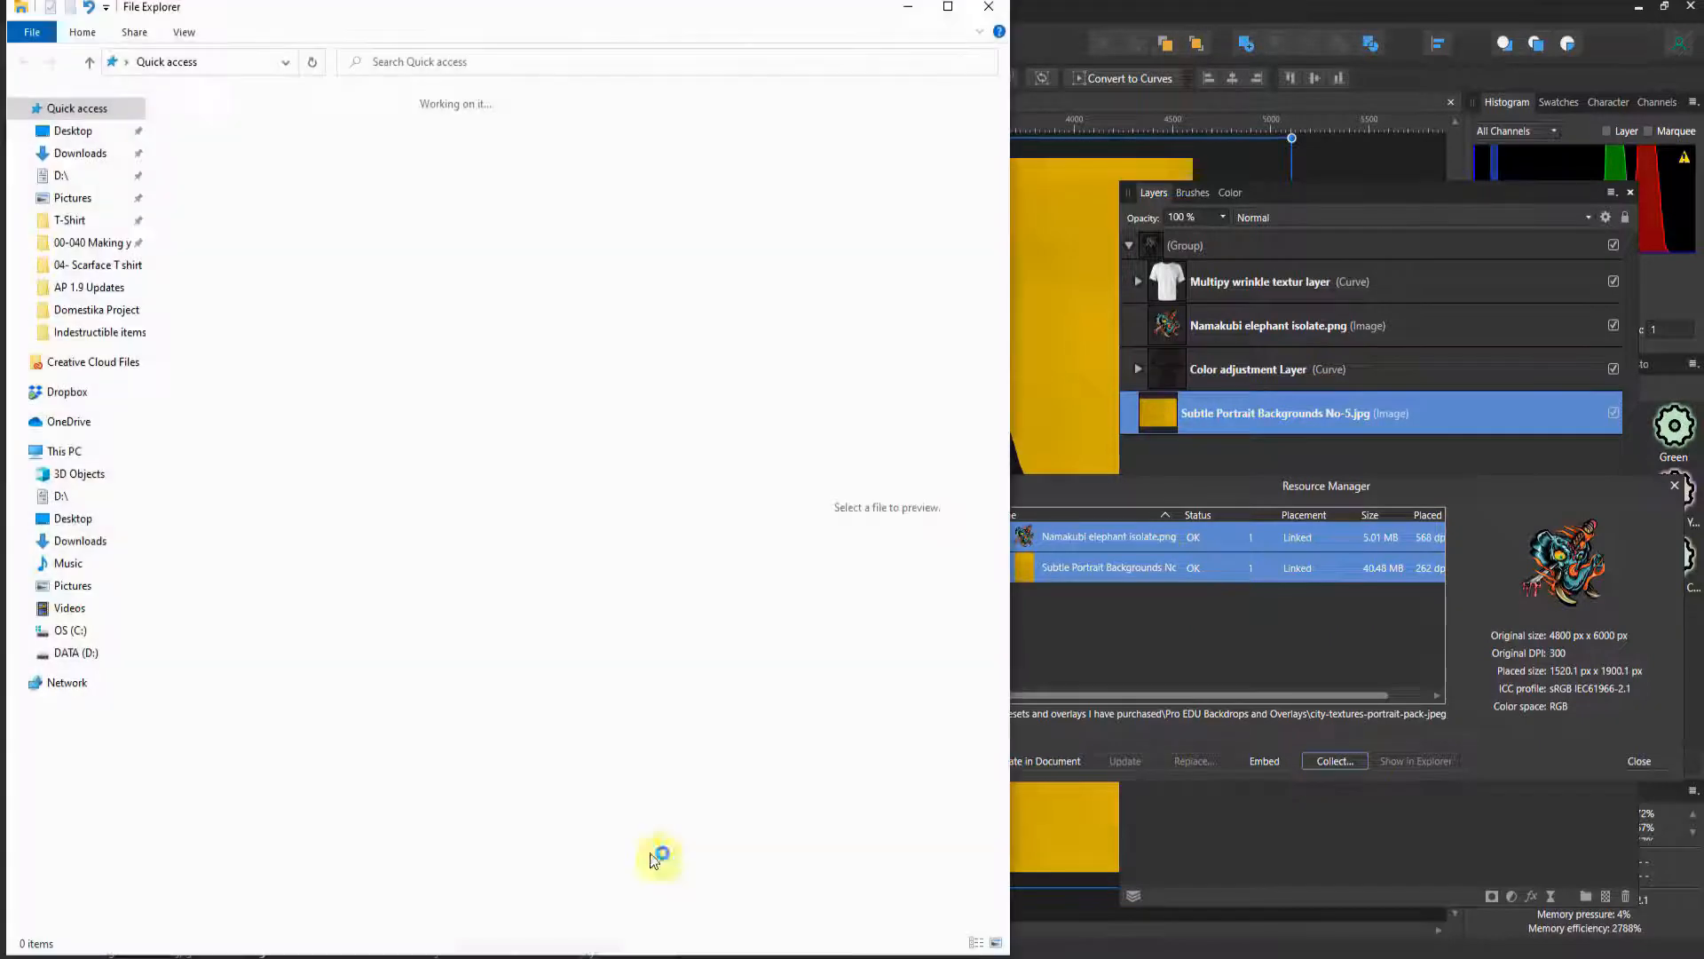
{"action": "left_click", "coordinate": [92, 173]}
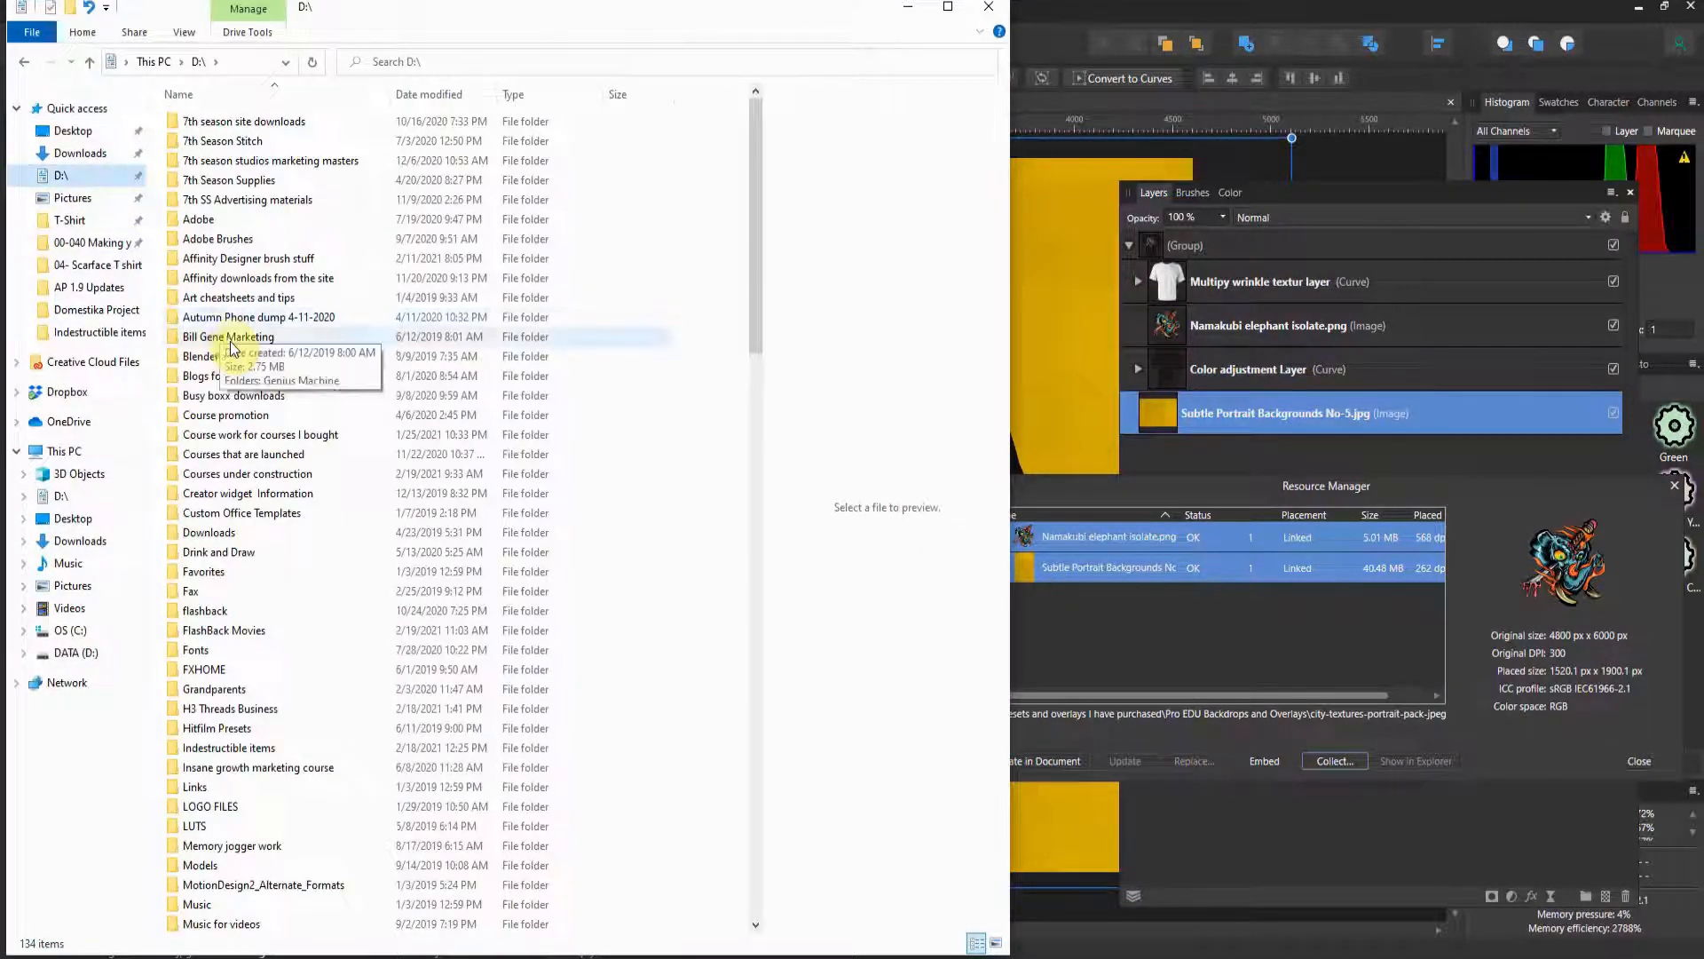
{"action": "scroll", "coordinate": [233, 346], "scroll_direction": "down", "scroll_amount": 2}
{"action": "scroll", "coordinate": [233, 347], "scroll_direction": "down", "scroll_amount": 5}
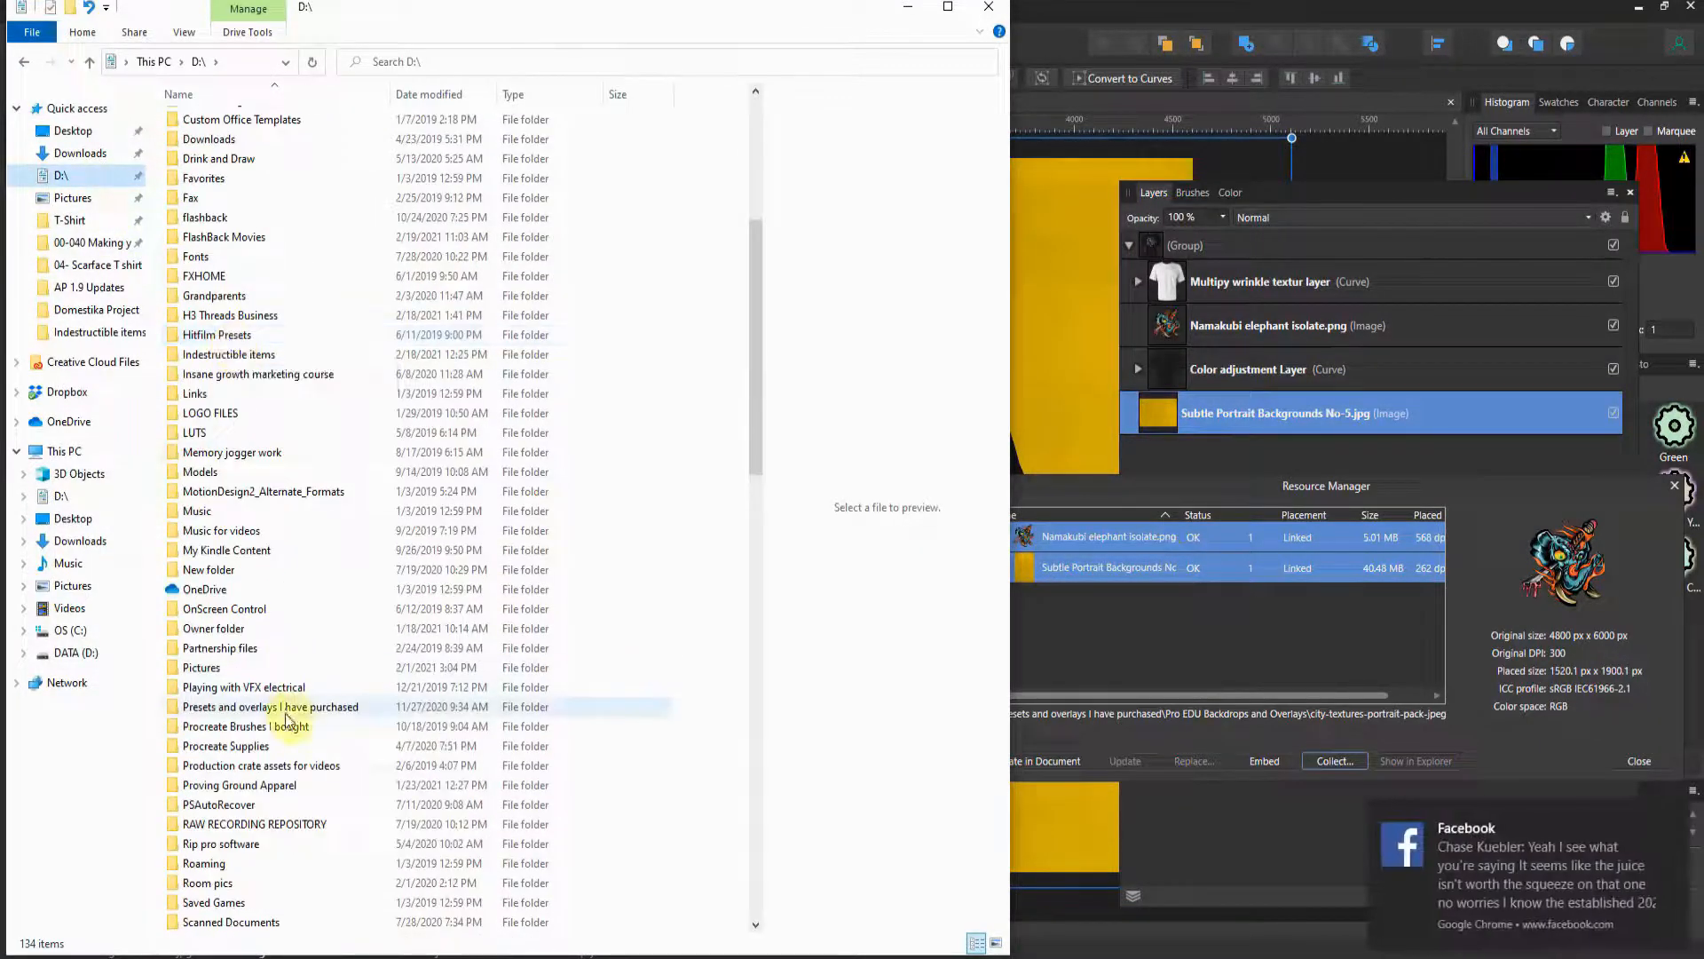
{"action": "double_click", "coordinate": [289, 706]}
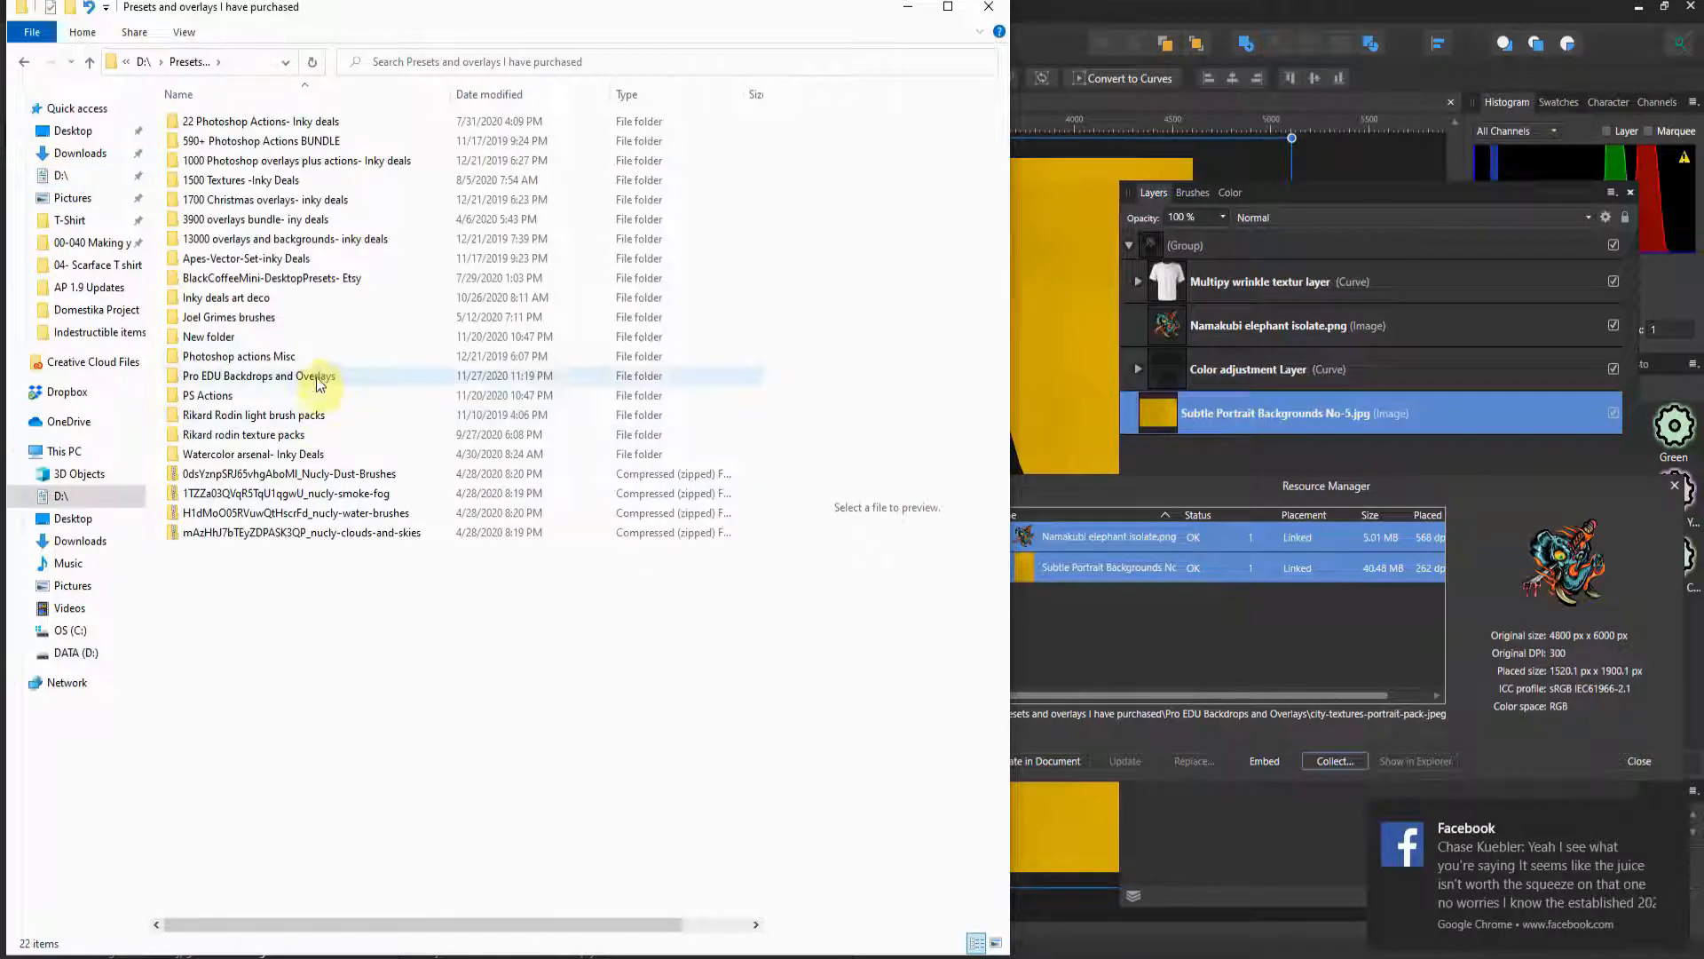
{"action": "double_click", "coordinate": [316, 373]}
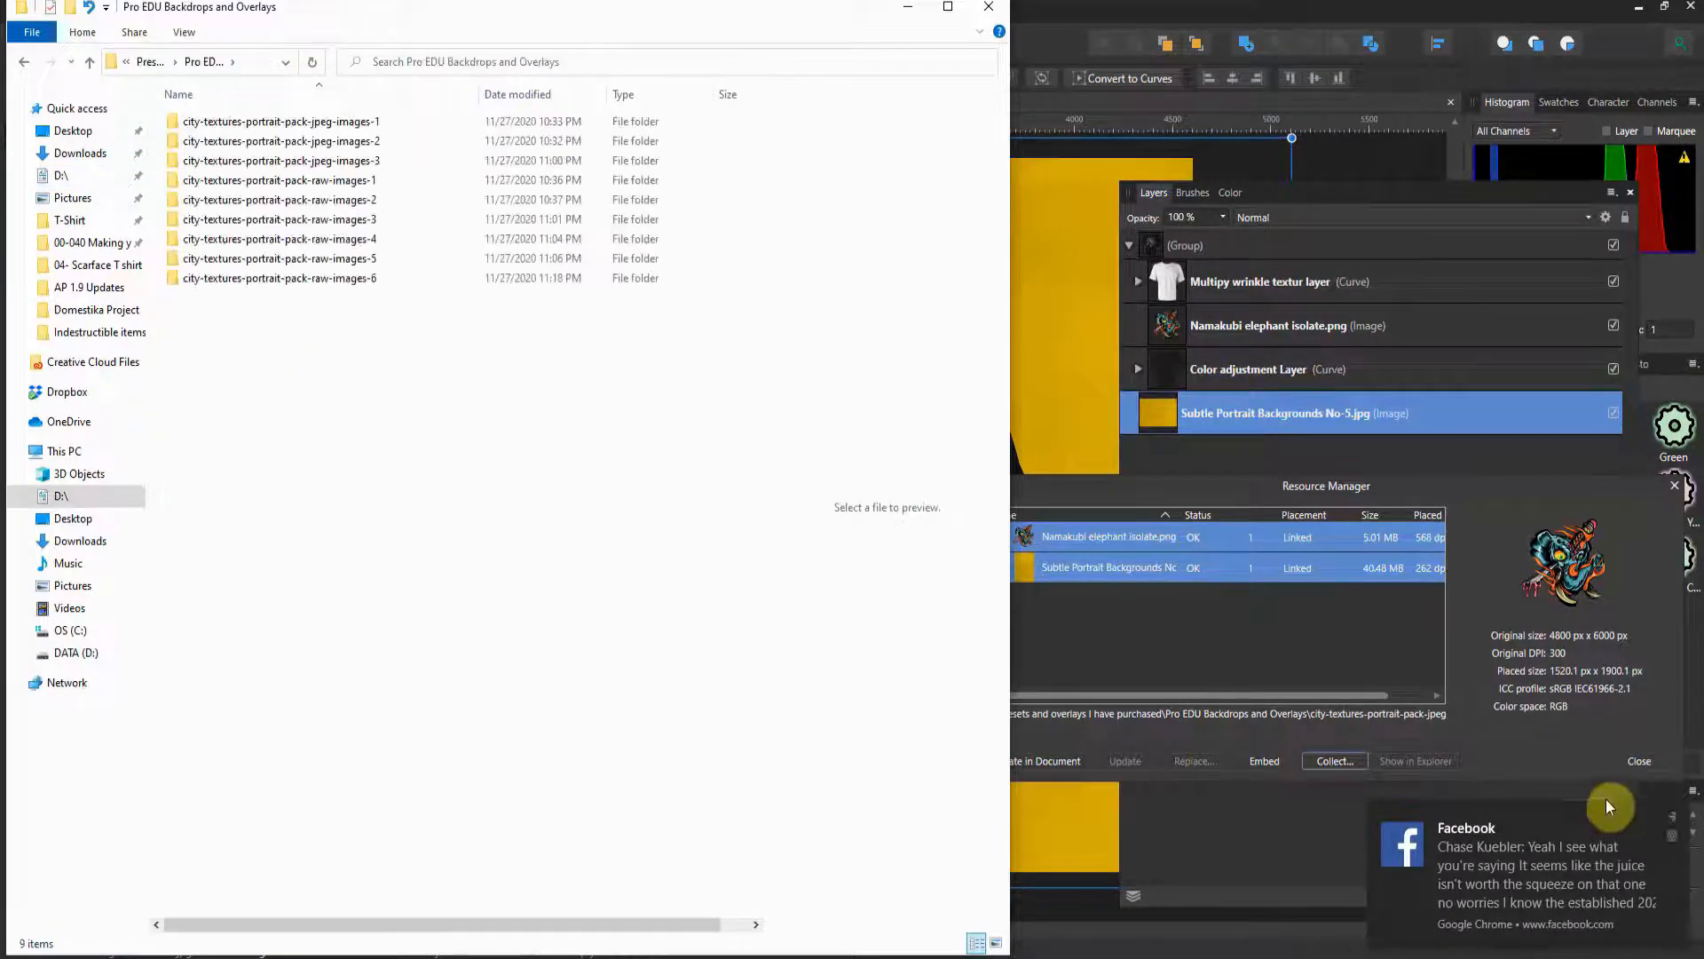
{"action": "left_click", "coordinate": [1672, 818]}
{"action": "double_click", "coordinate": [355, 122]}
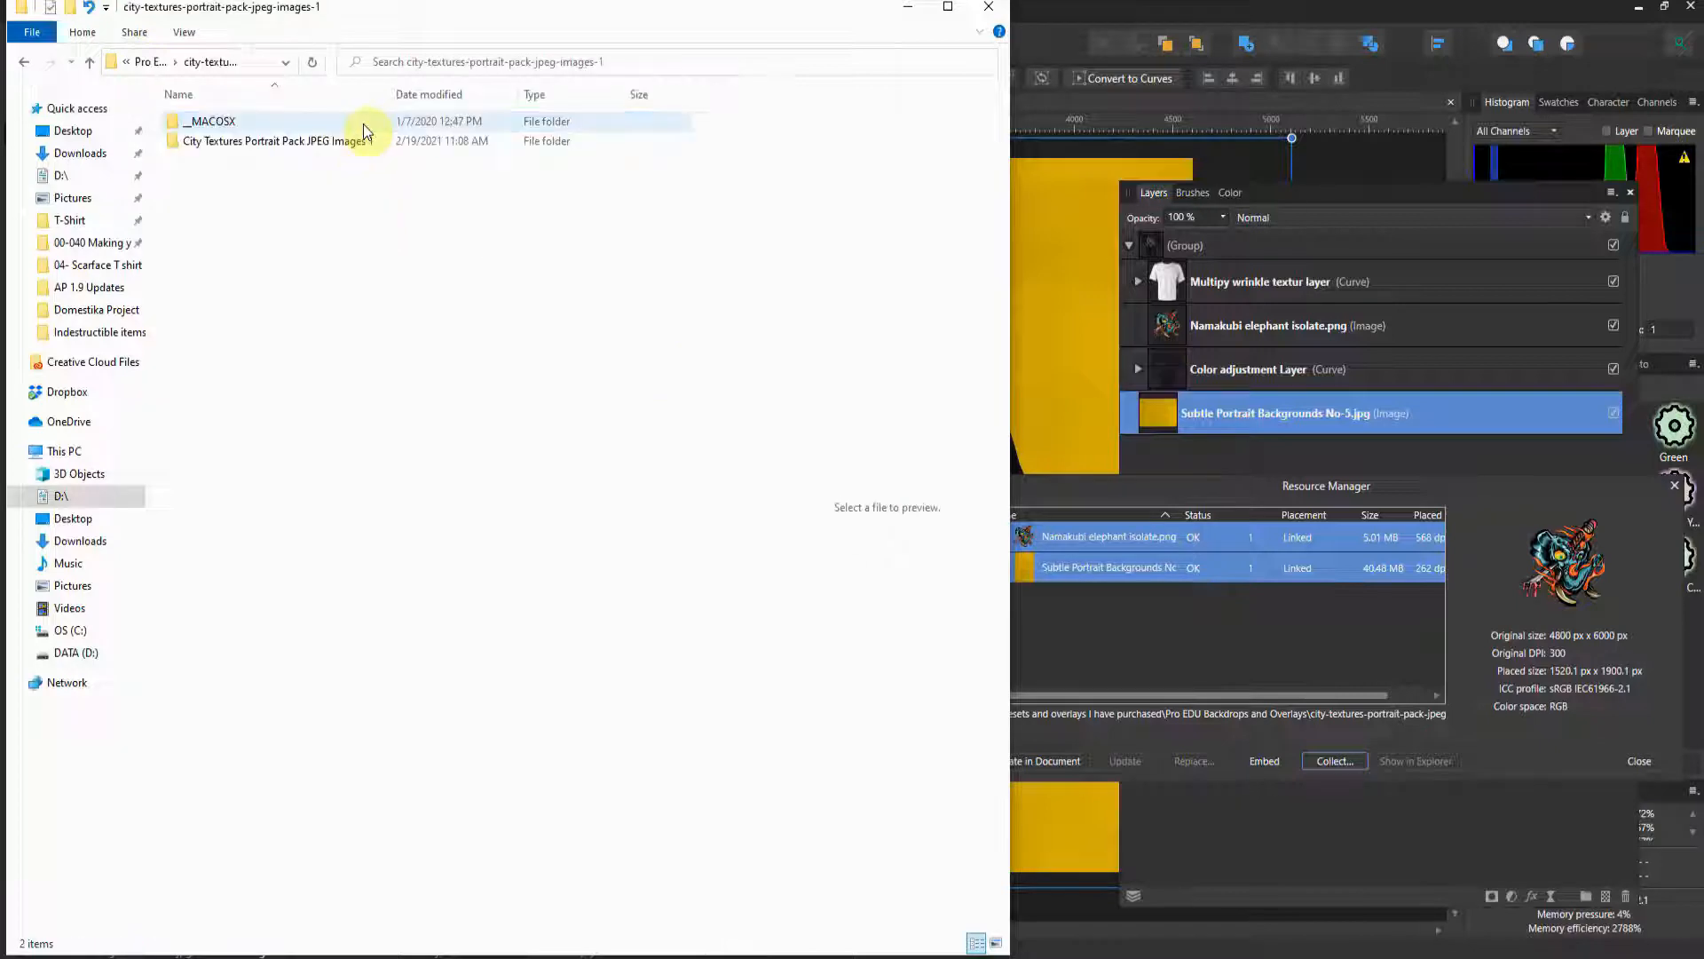
{"action": "double_click", "coordinate": [357, 142]}
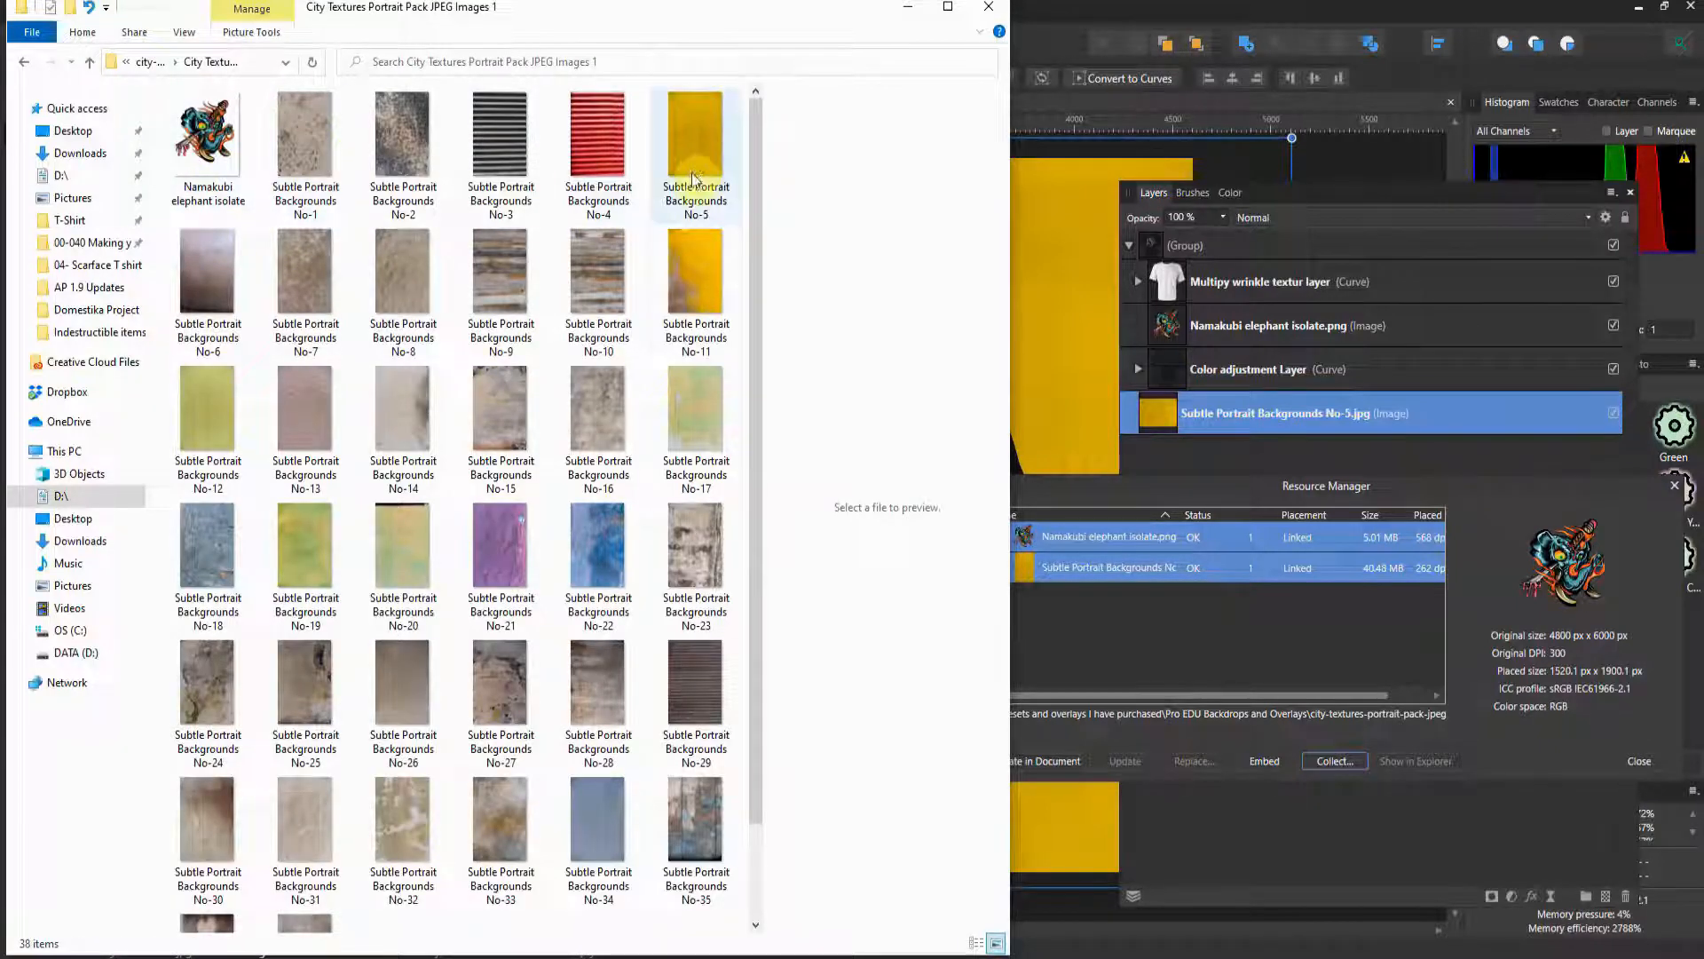
{"action": "left_click", "coordinate": [1065, 499]}
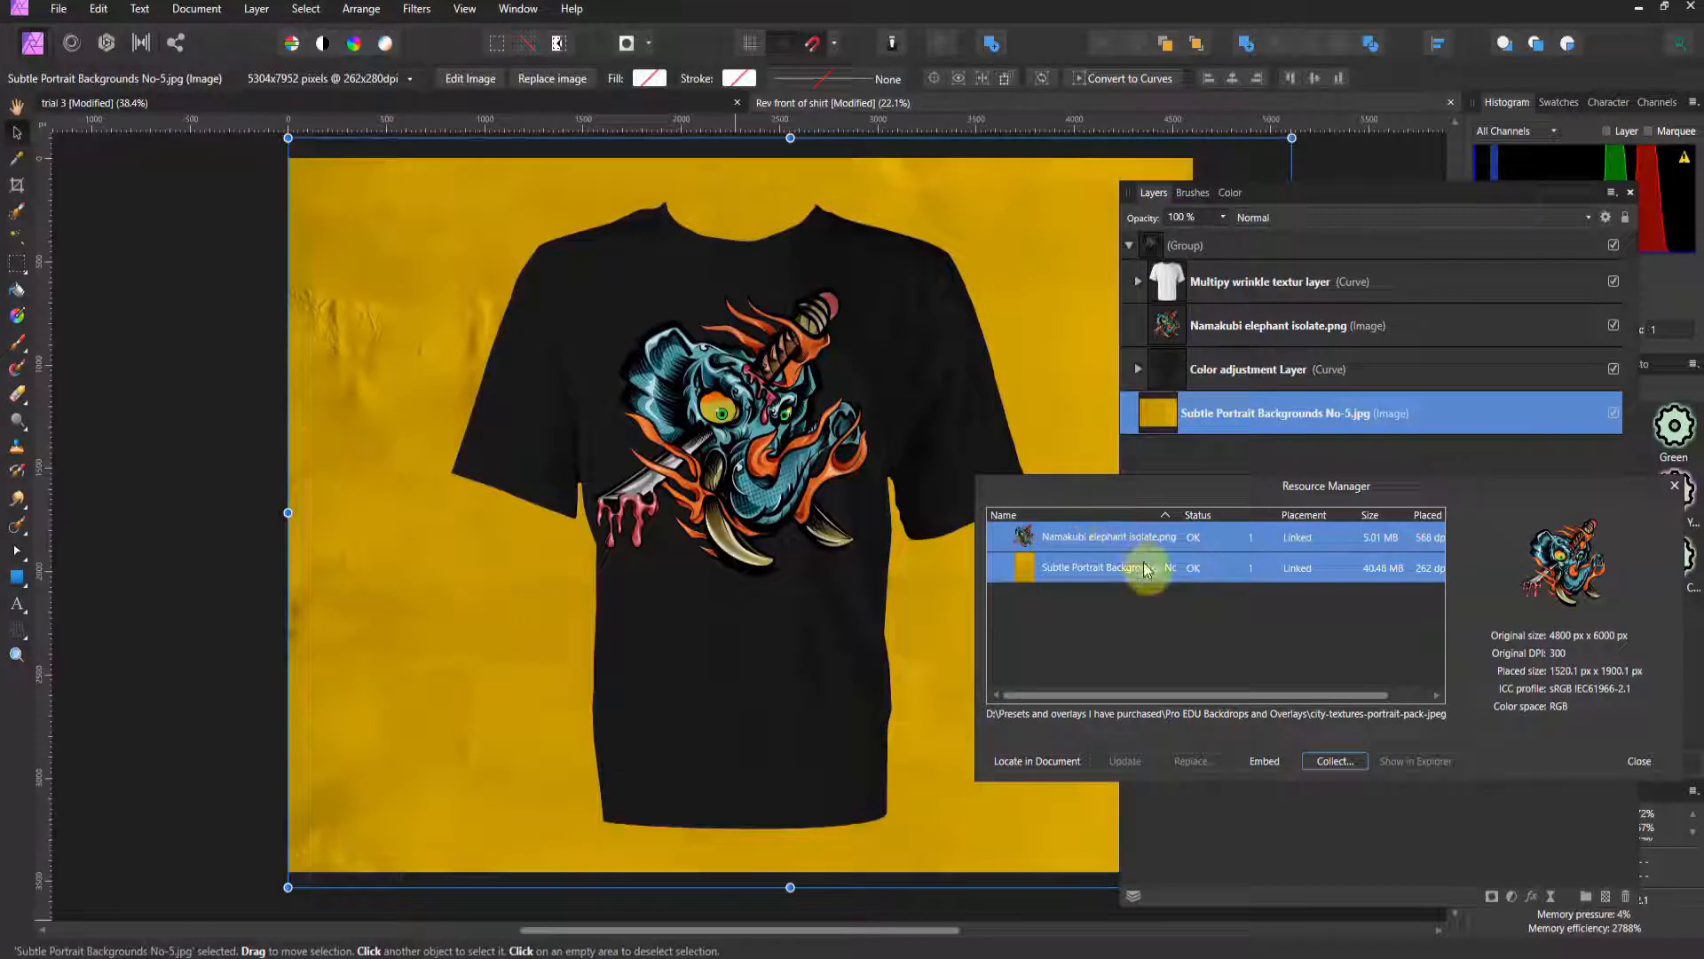